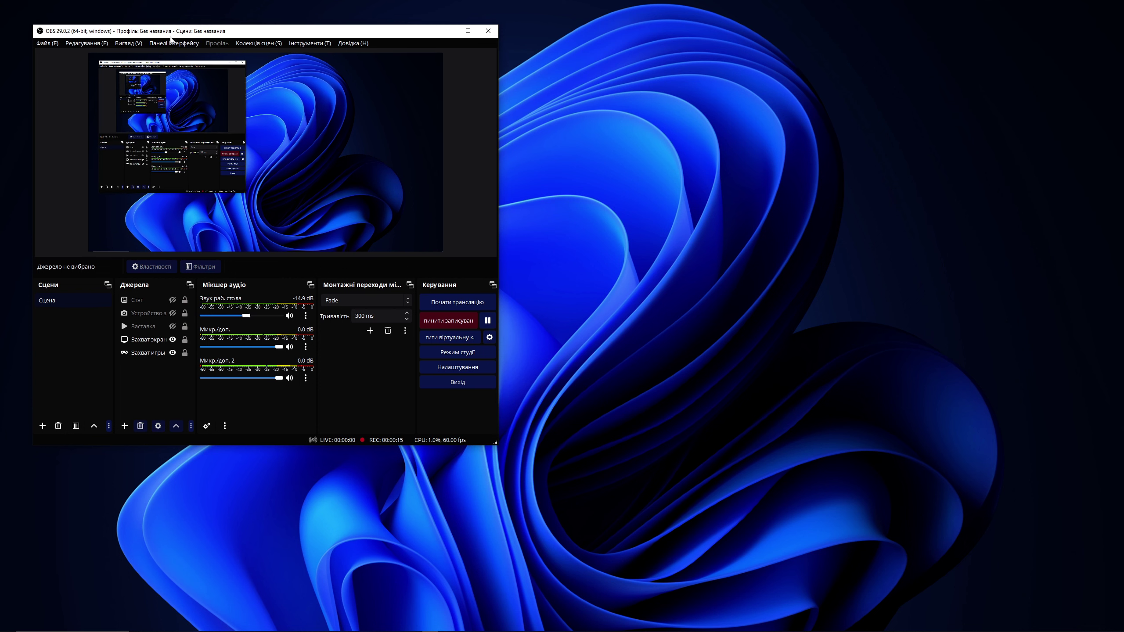
{"action": "left_click_drag", "start_coordinate": [170, 28], "coordinate": [146, 24]}
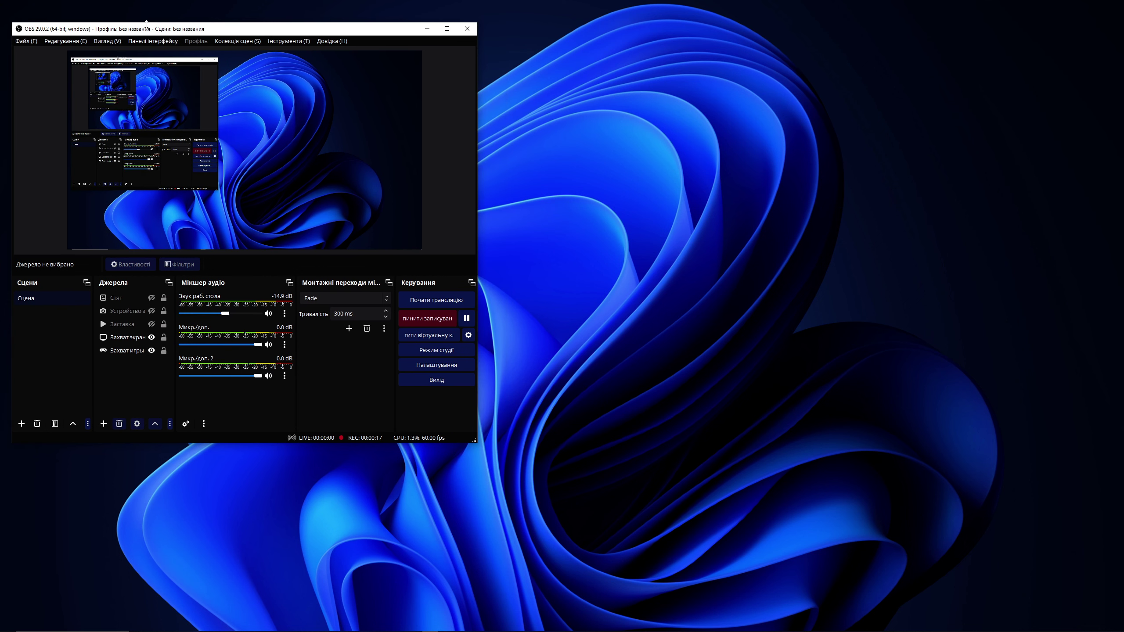
{"action": "left_click", "coordinate": [27, 43]}
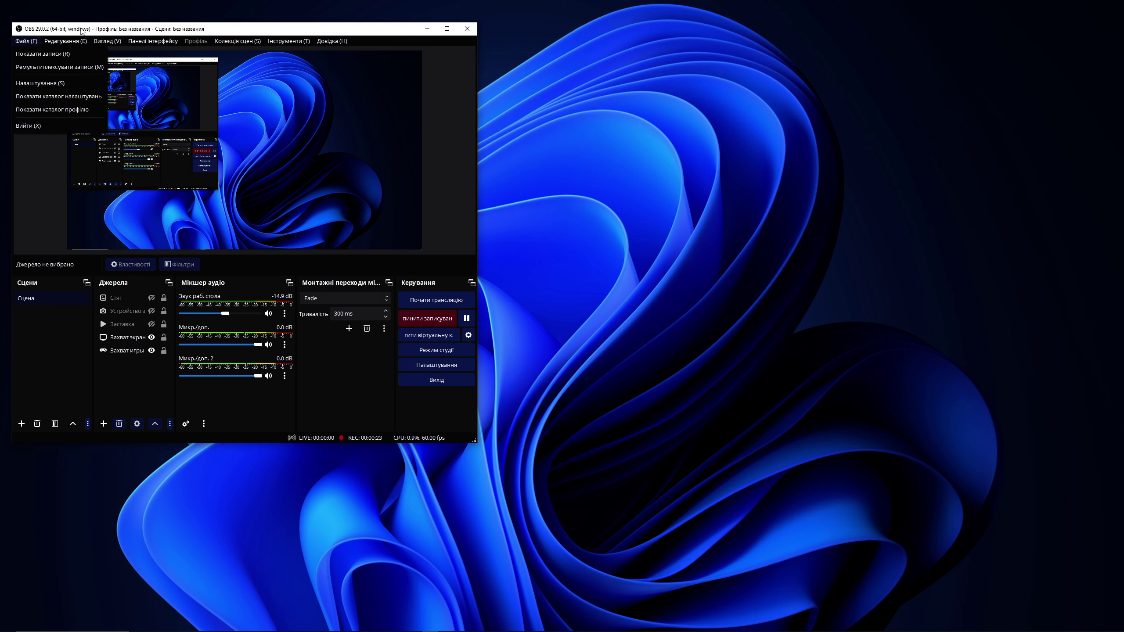
{"action": "left_click", "coordinate": [386, 31]}
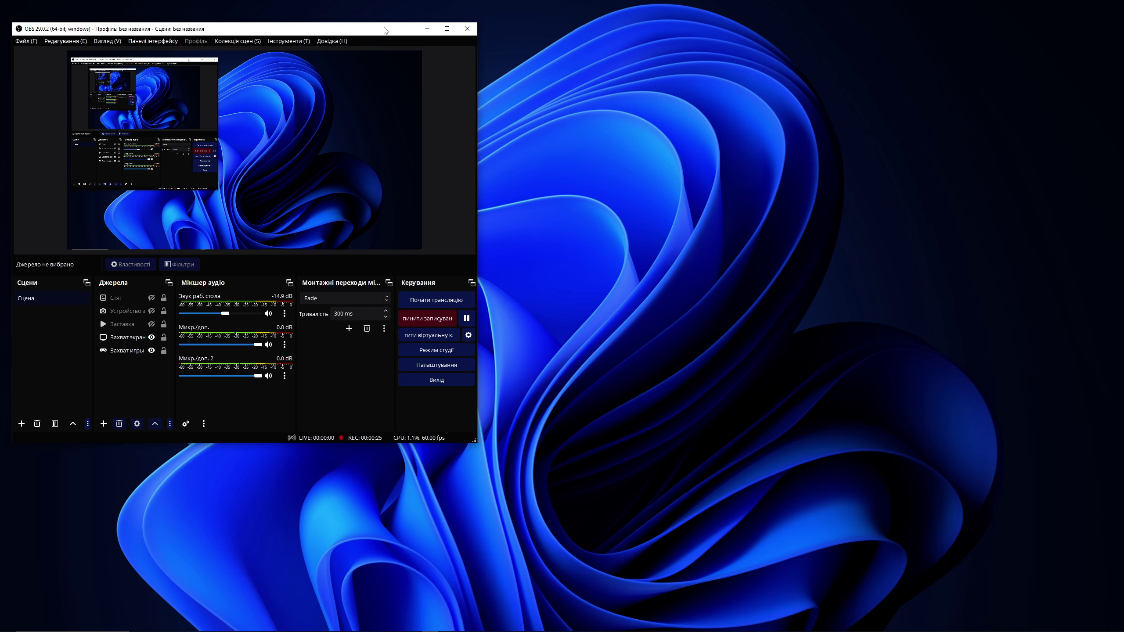
{"action": "left_click_drag", "start_coordinate": [384, 29], "coordinate": [431, 32]}
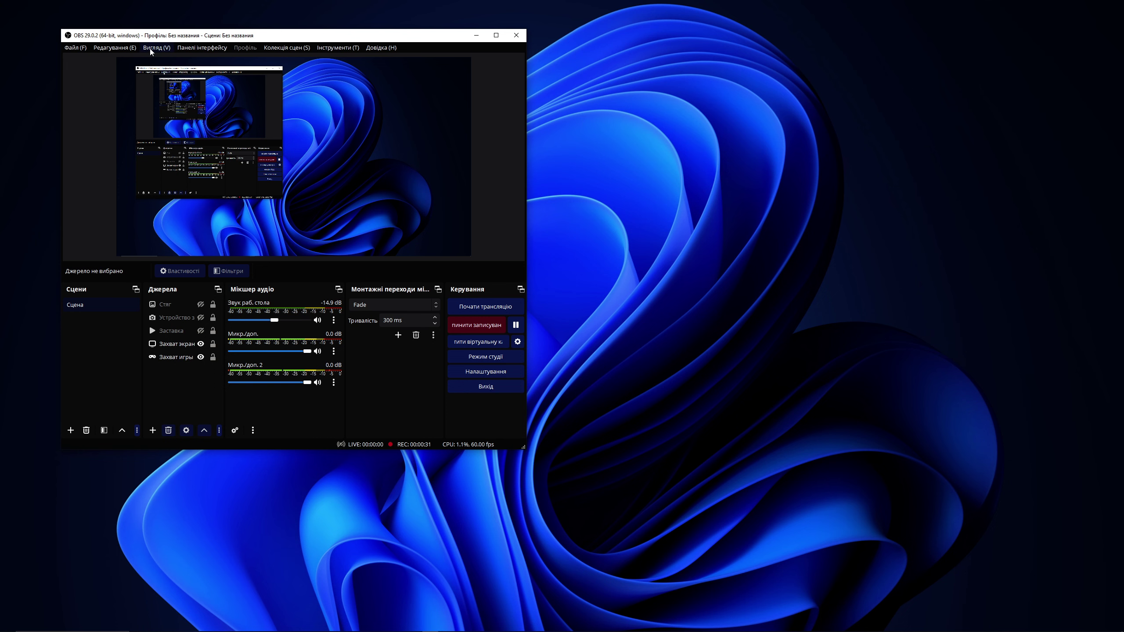
{"action": "left_click_drag", "start_coordinate": [279, 40], "coordinate": [243, 33]}
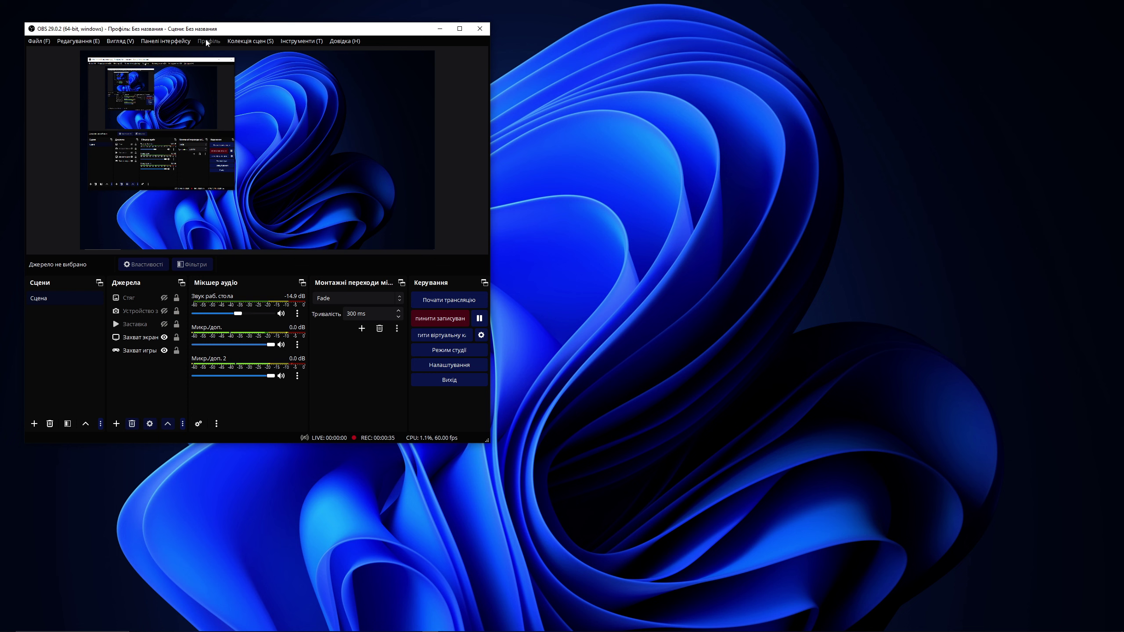
Step: Show the statistics window and move it well clear of the main window
{"action": "left_click", "coordinate": [120, 41]}
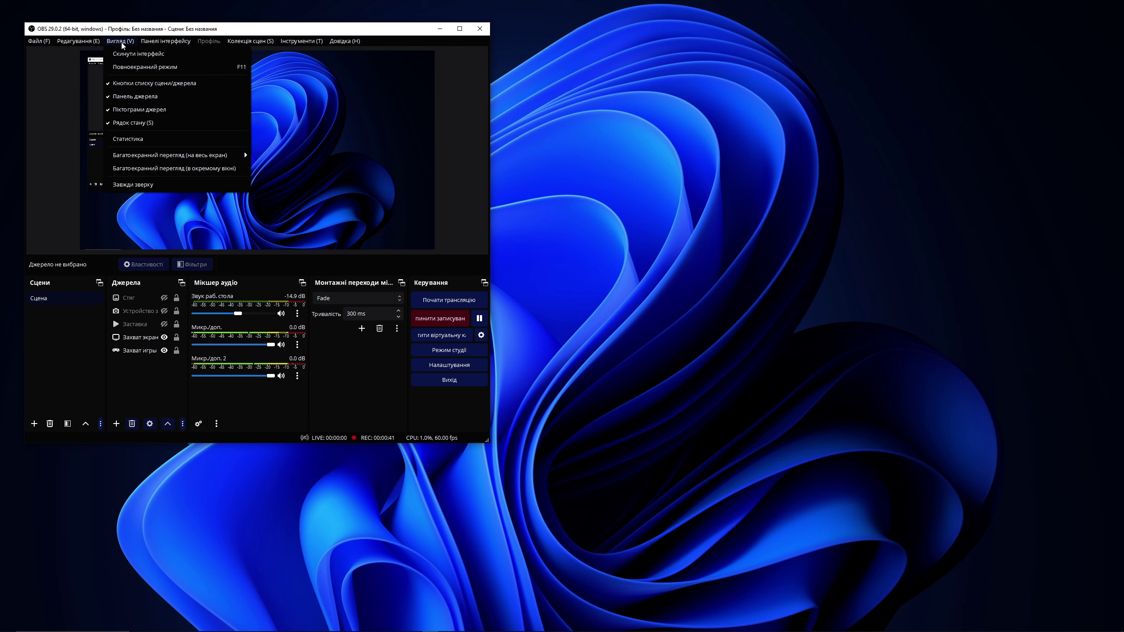
{"action": "left_click", "coordinate": [141, 141]}
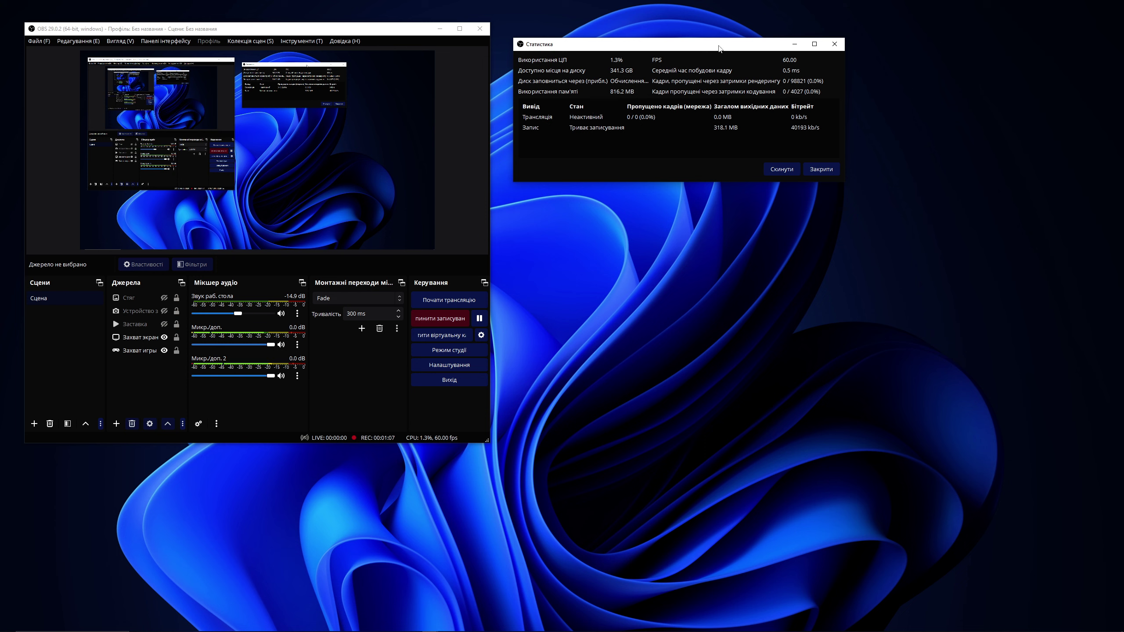
{"action": "left_click_drag", "start_coordinate": [719, 46], "coordinate": [1010, 16]}
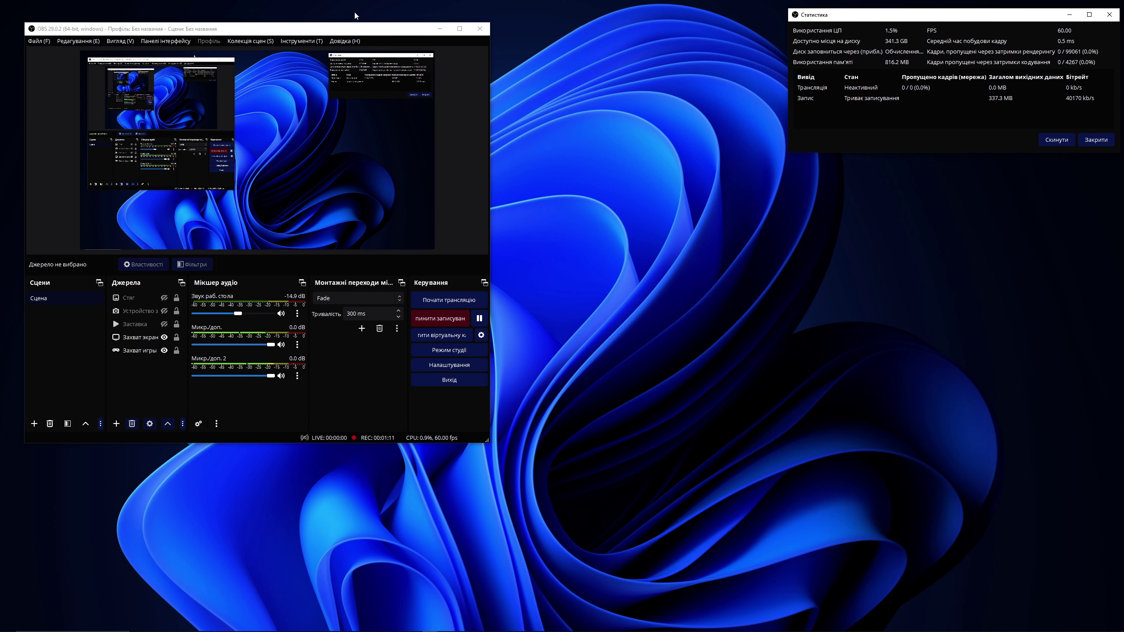
{"action": "left_click", "coordinate": [115, 41]}
{"action": "left_click", "coordinate": [115, 41]}
{"action": "left_click", "coordinate": [115, 41]}
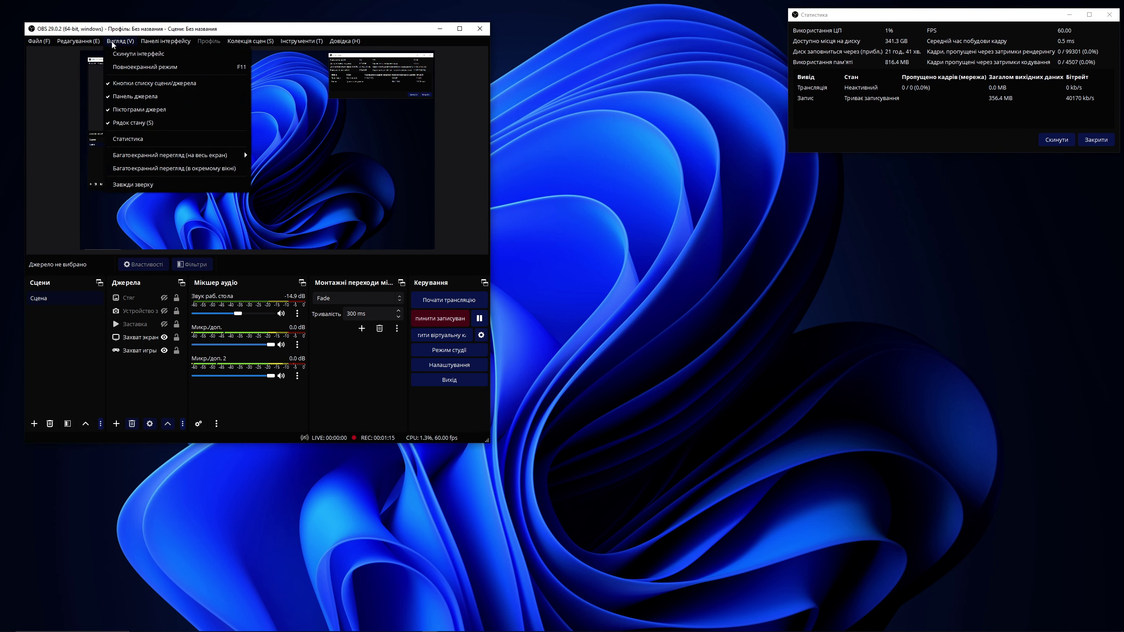
{"action": "left_click", "coordinate": [931, 28]}
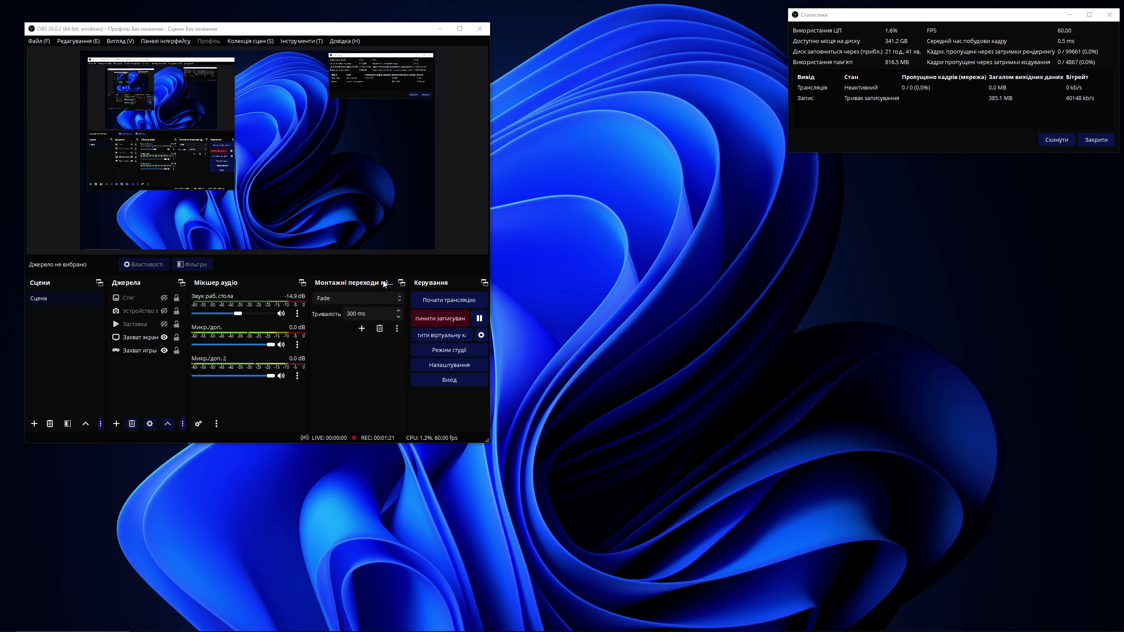
Step: Open the program settings and place their window directly beside the main window
{"action": "left_click", "coordinate": [457, 364]}
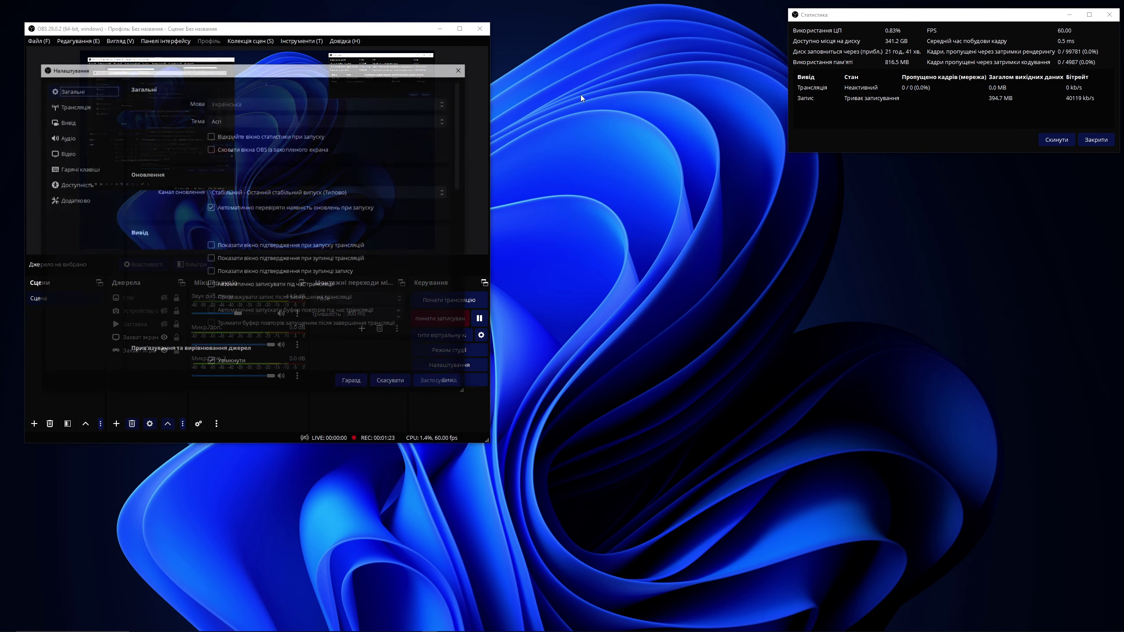
{"action": "left_click_drag", "start_coordinate": [326, 71], "coordinate": [827, 173]}
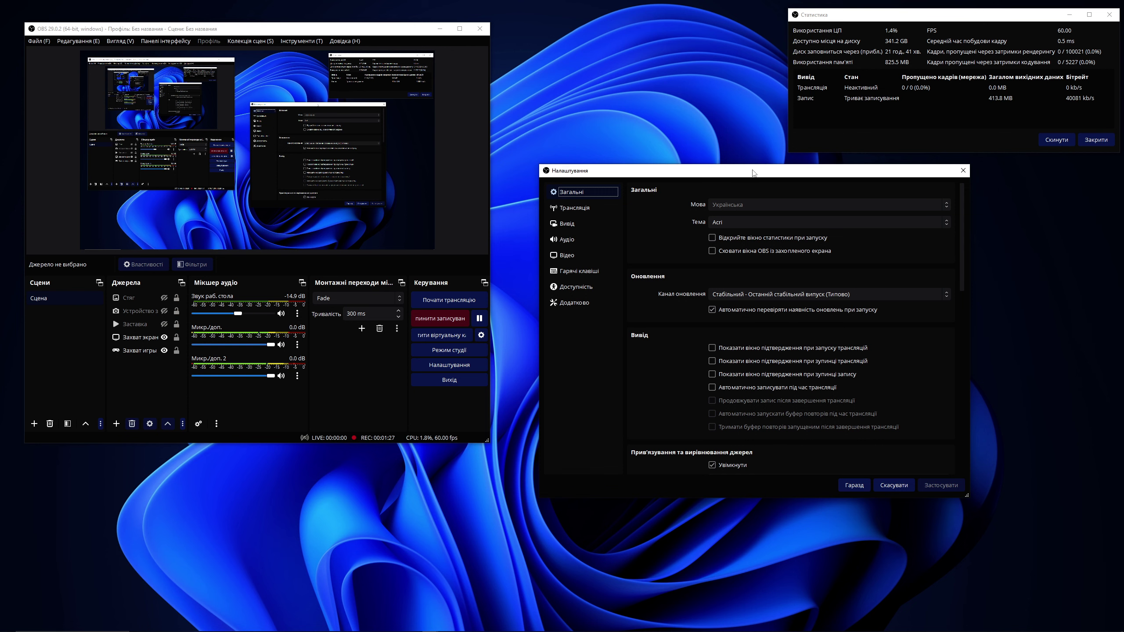
{"action": "left_click_drag", "start_coordinate": [752, 171], "coordinate": [747, 160]}
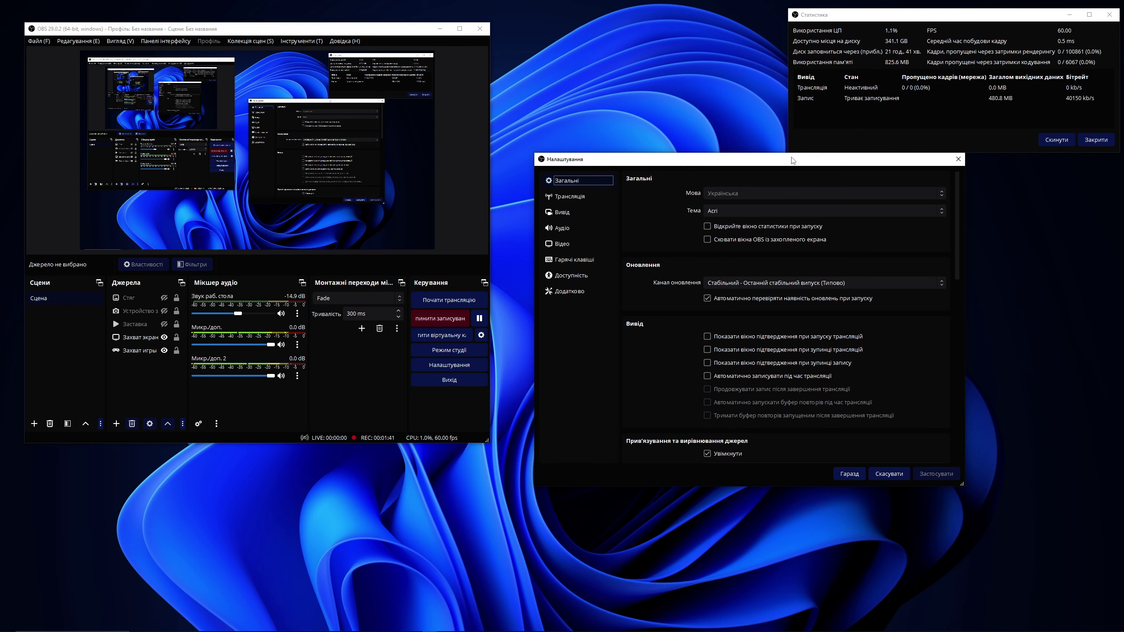
{"action": "left_click_drag", "start_coordinate": [791, 157], "coordinate": [748, 42]}
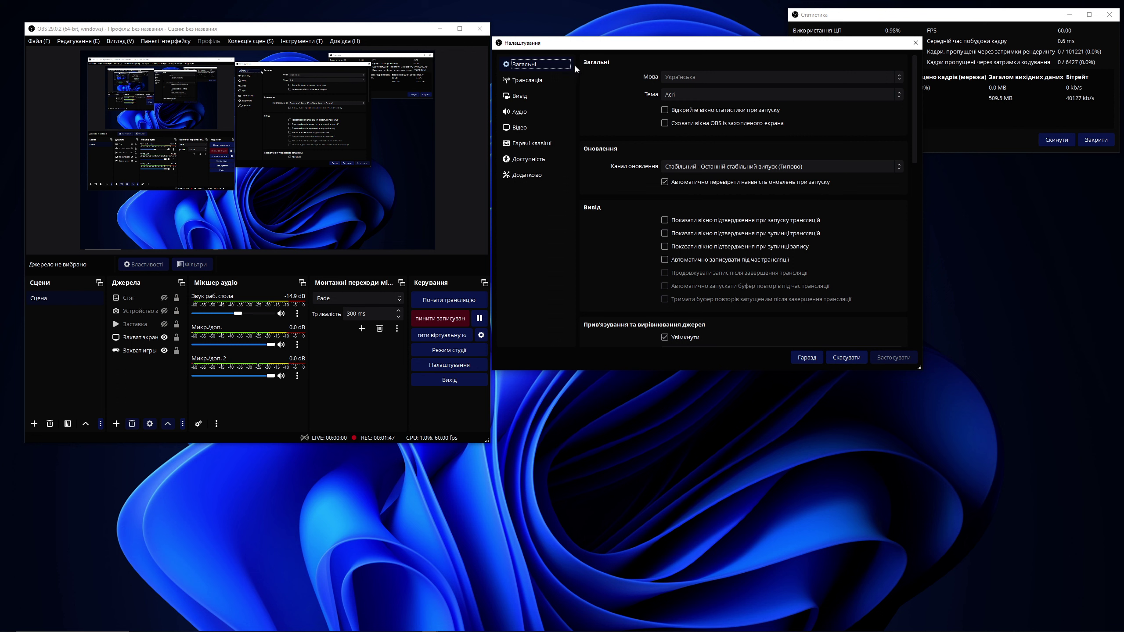
Step: Try the Light interface theme in the general settings, and return to the Acri theme
{"action": "left_click", "coordinate": [723, 100]}
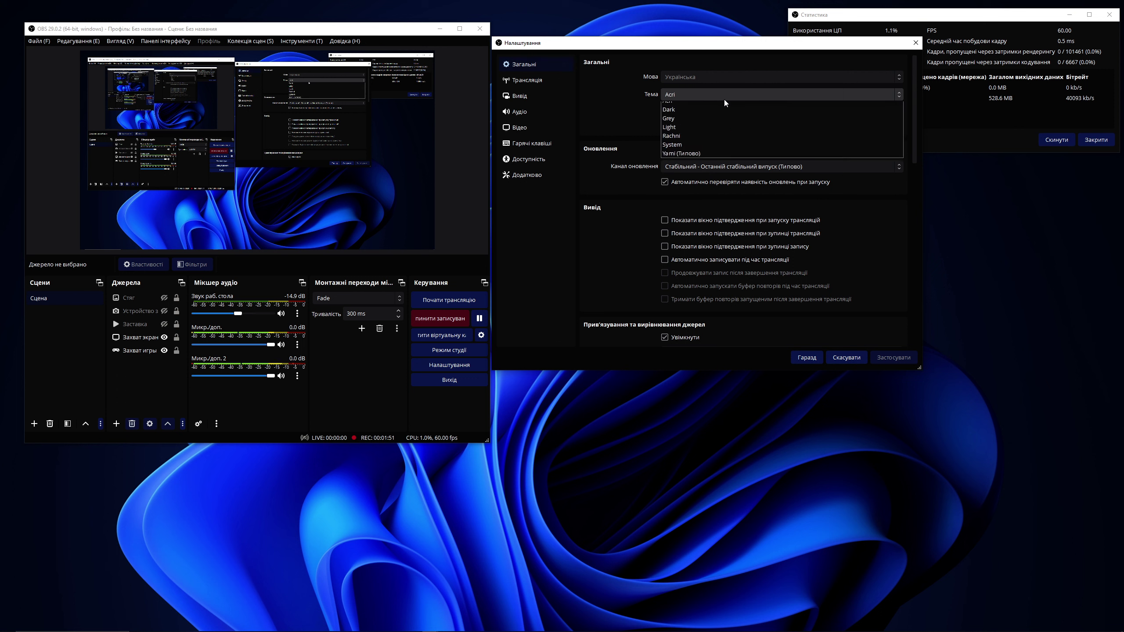
{"action": "left_click", "coordinate": [723, 98]}
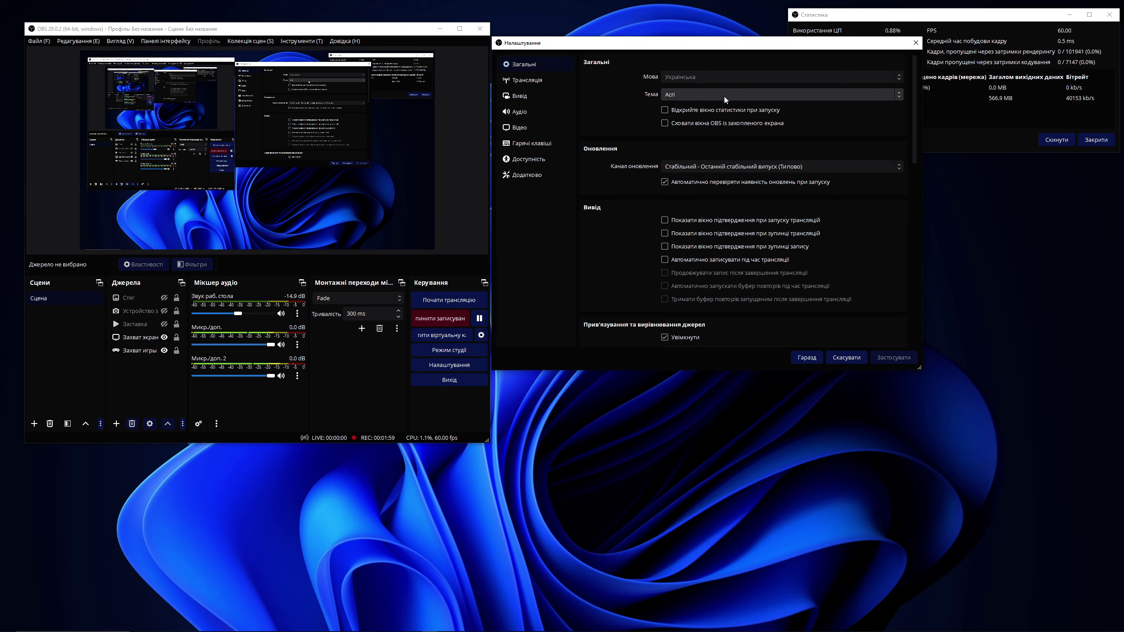
{"action": "left_click", "coordinate": [725, 99]}
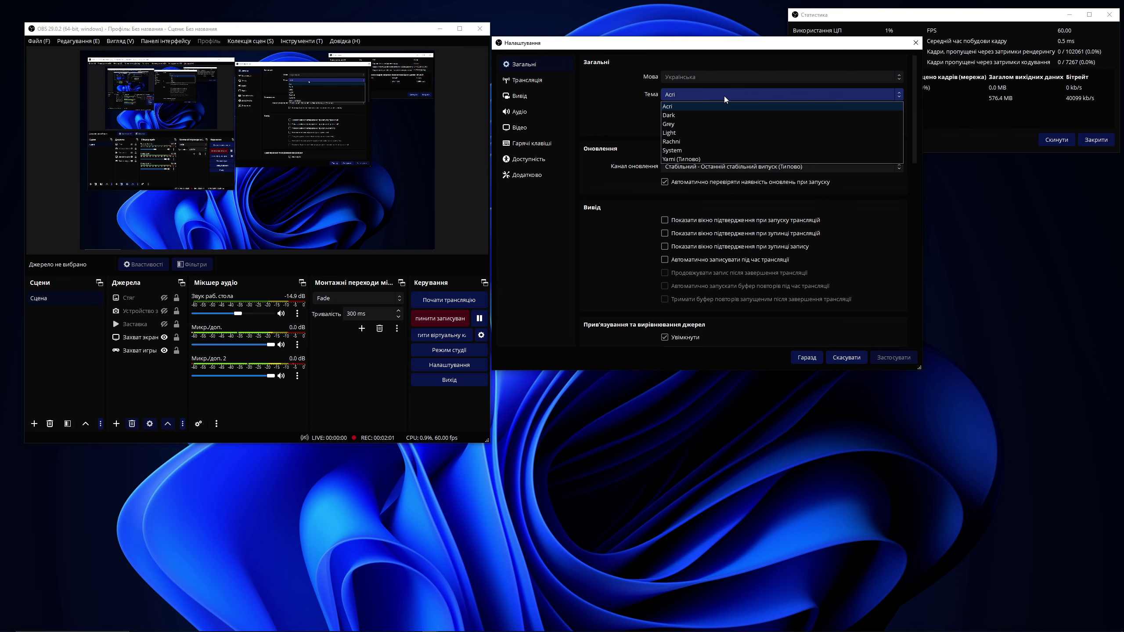
{"action": "left_click", "coordinate": [685, 132]}
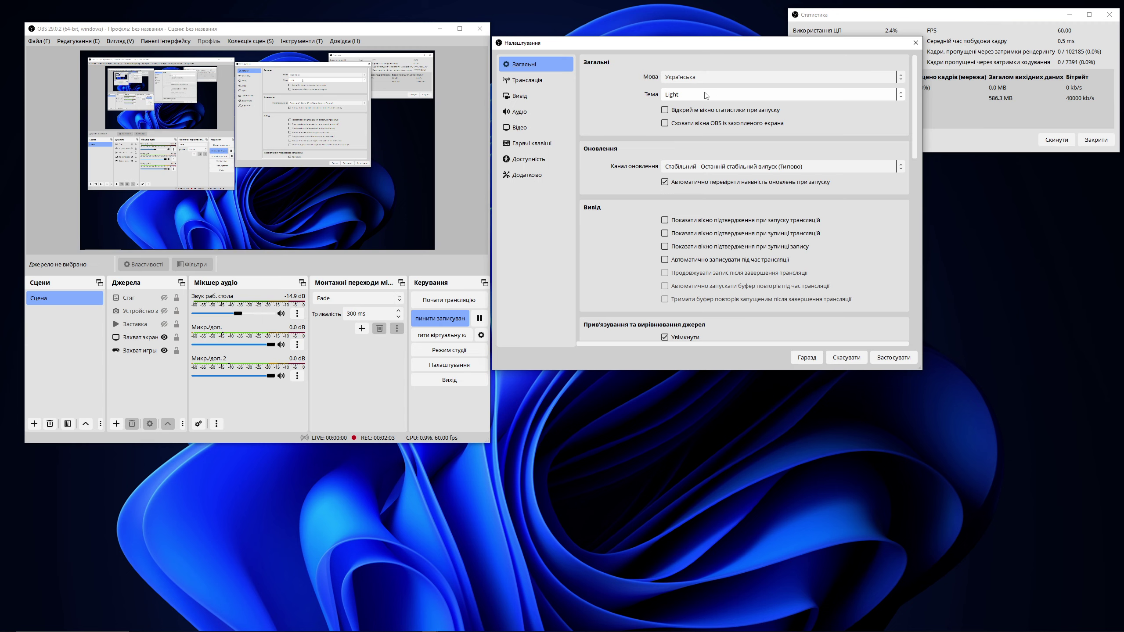
{"action": "left_click", "coordinate": [690, 94]}
{"action": "left_click", "coordinate": [678, 108]}
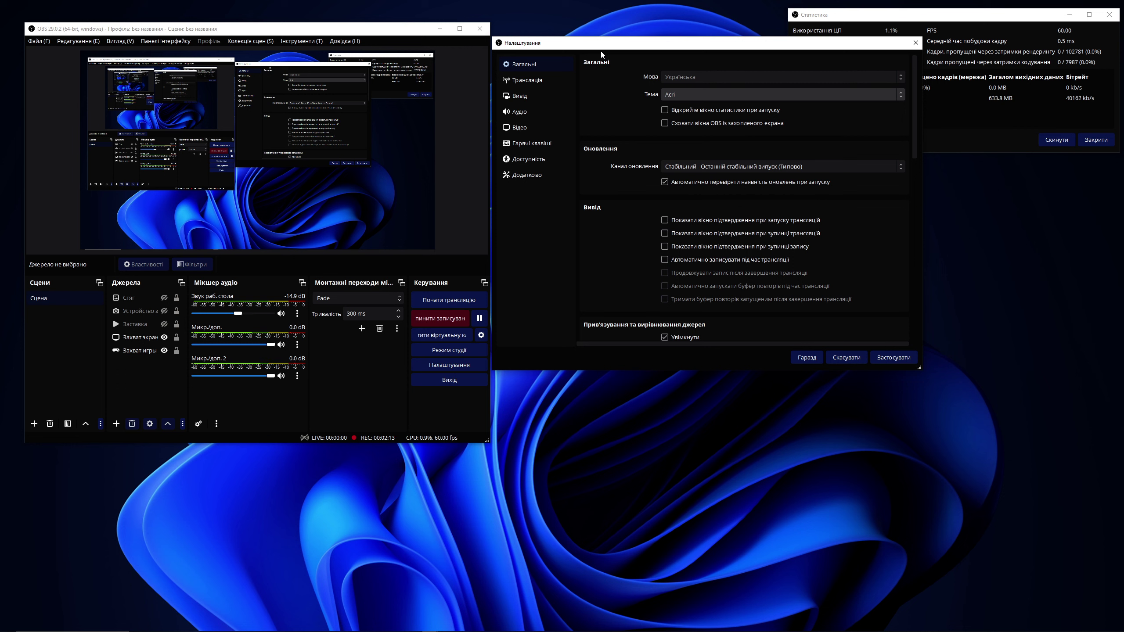
Step: Open the streaming settings and look through the available services, keeping YouTube - RTMPS
{"action": "key", "text": "Down"}
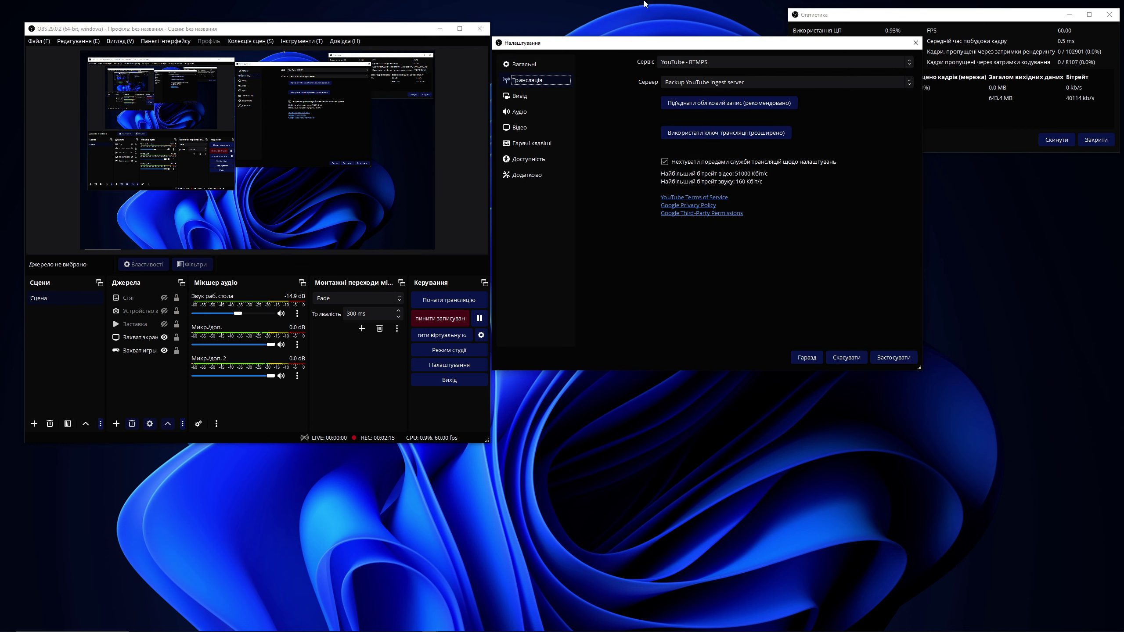
{"action": "left_click_drag", "start_coordinate": [716, 48], "coordinate": [717, 53]}
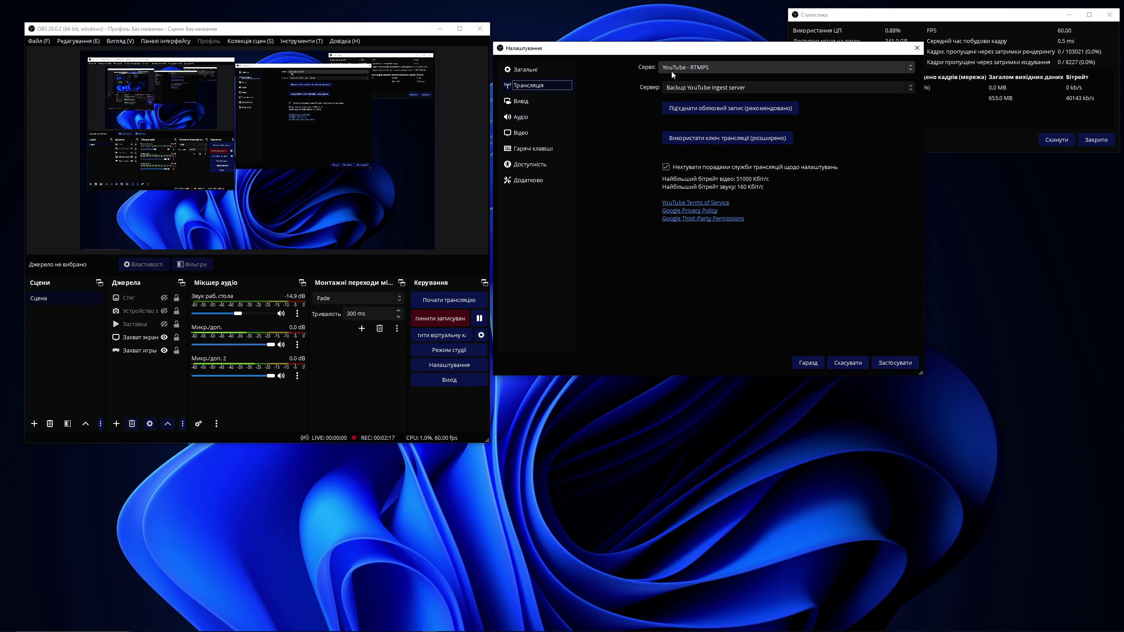
{"action": "left_click", "coordinate": [713, 67]}
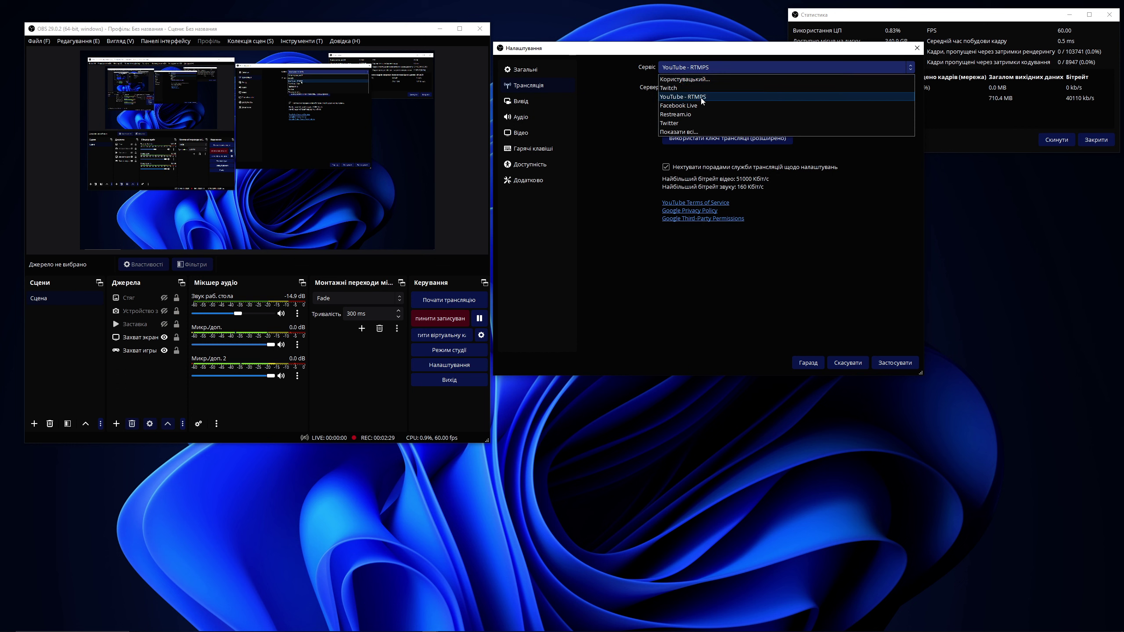
{"action": "left_click", "coordinate": [717, 66]}
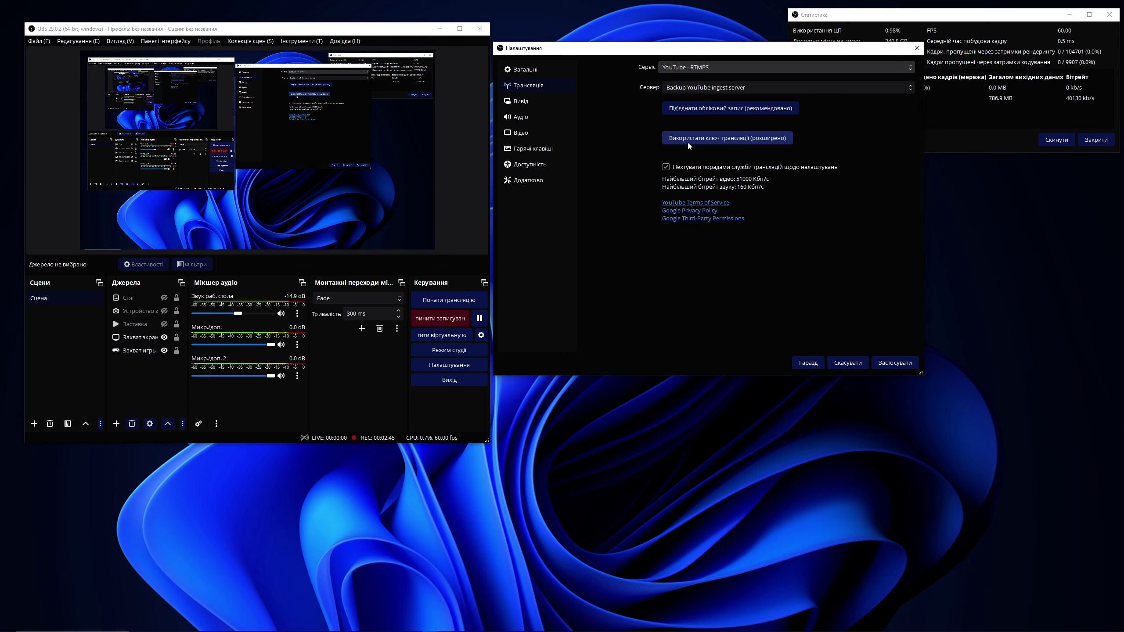
Step: Choose to use a stream key for YouTube and select Backup YouTube ingest server as the server
{"action": "left_click", "coordinate": [713, 137]}
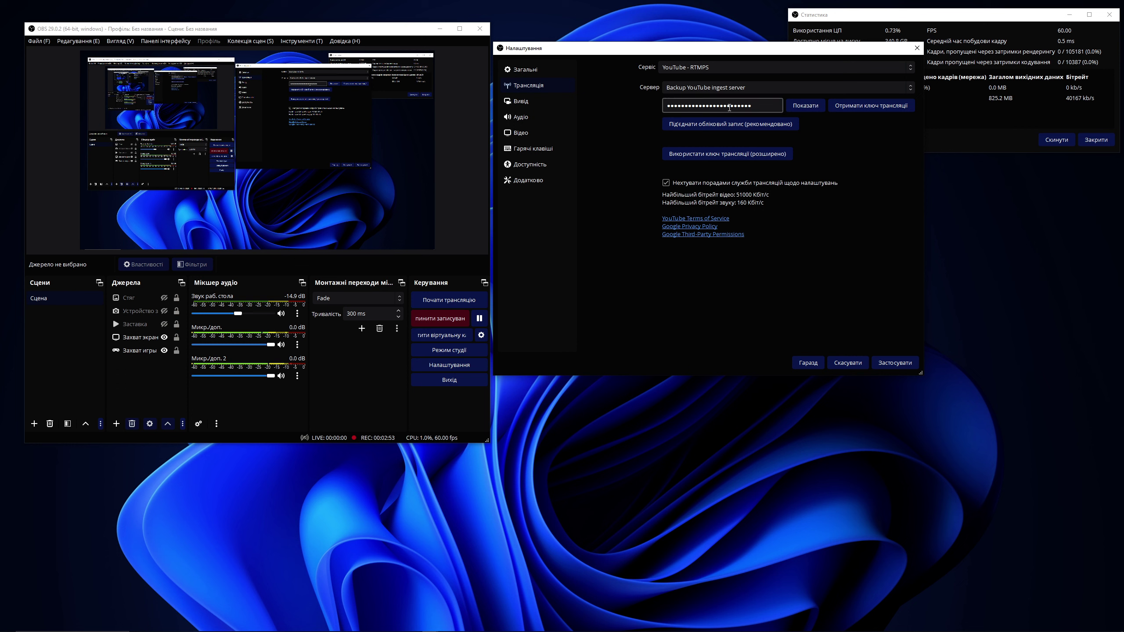
{"action": "left_click", "coordinate": [743, 87]}
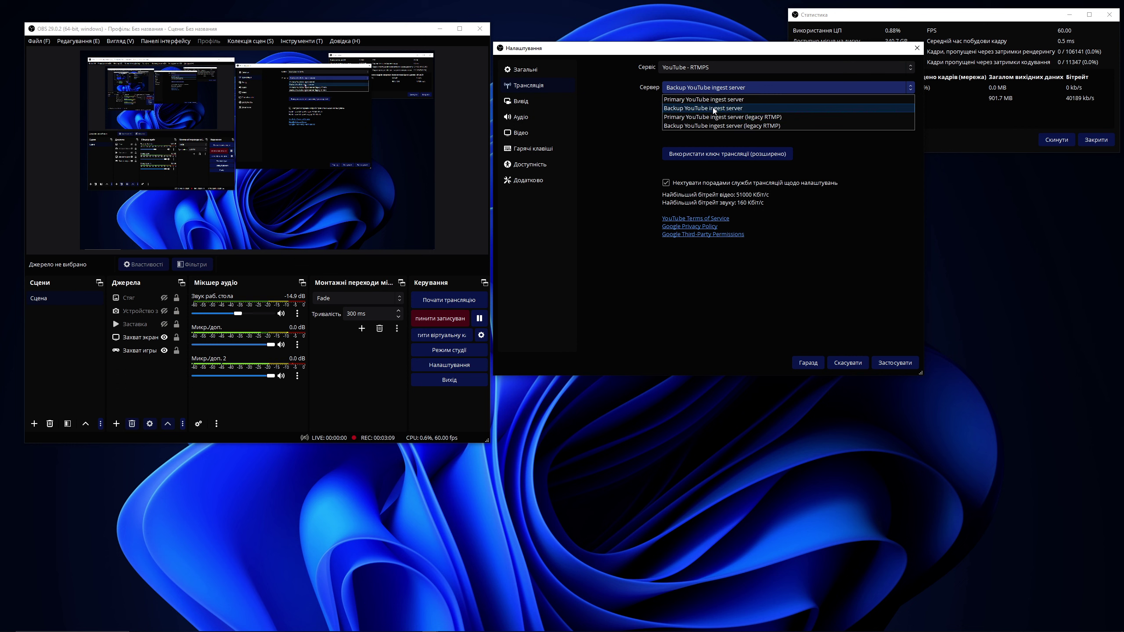
{"action": "left_click", "coordinate": [737, 109]}
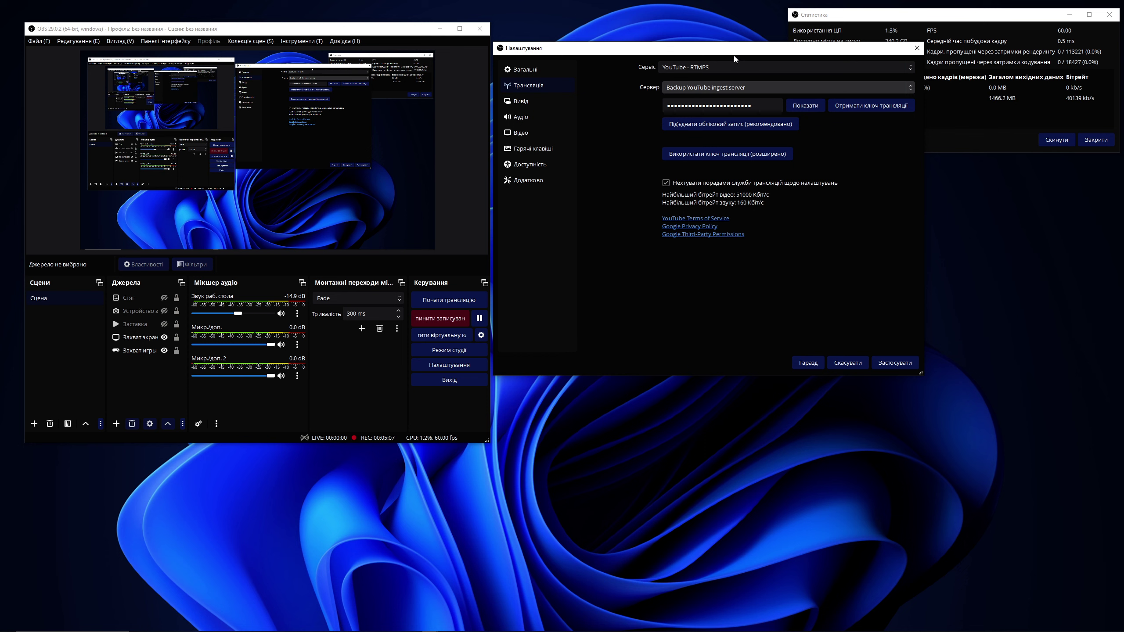
Step: Open the output settings and enlarge the settings window so more of the stream encoder options fit
{"action": "left_click_drag", "start_coordinate": [736, 49], "coordinate": [738, 34]}
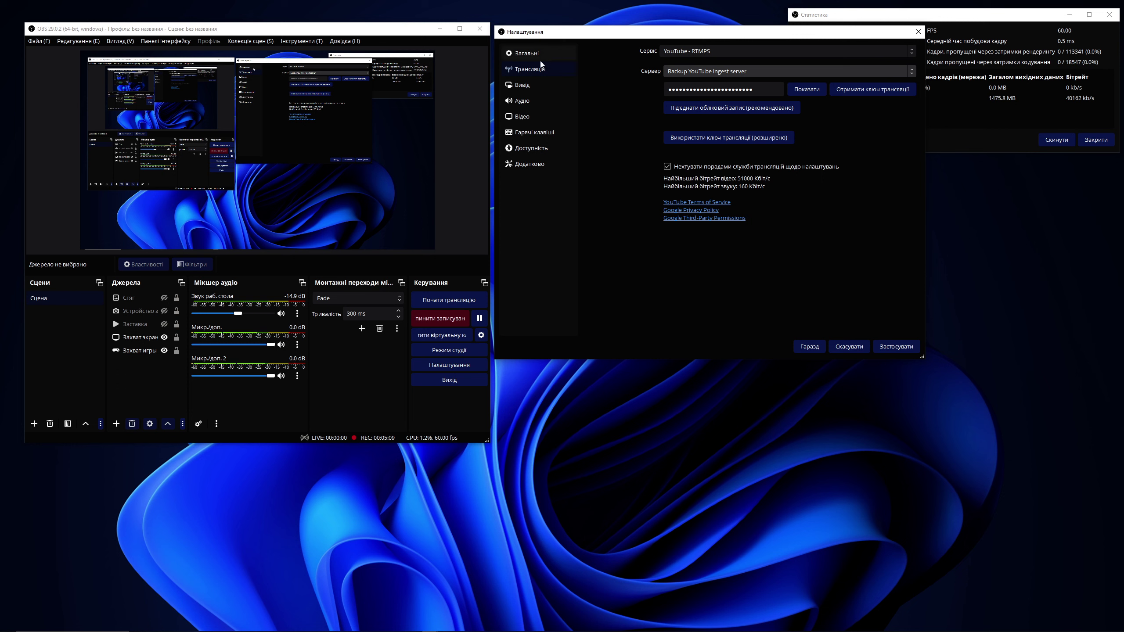
{"action": "left_click", "coordinate": [532, 86]}
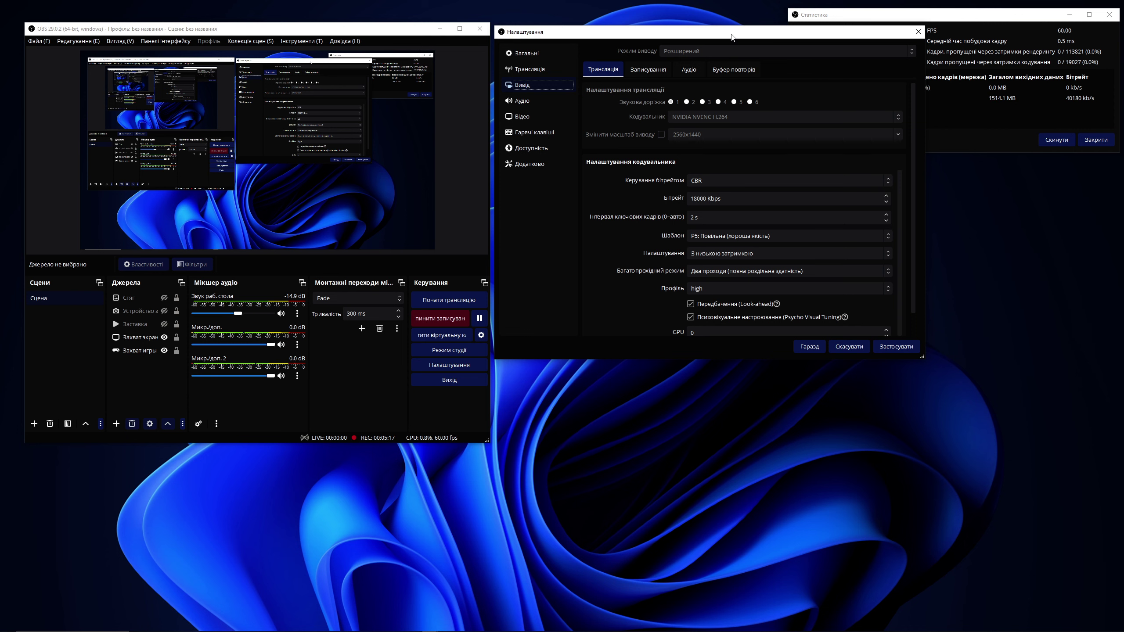
{"action": "mouse_move", "coordinate": [731, 37]}
{"action": "left_mouse_down"}
{"action": "mouse_move", "coordinate": [722, 33]}
{"action": "mouse_move", "coordinate": [733, 37]}
{"action": "left_mouse_up"}
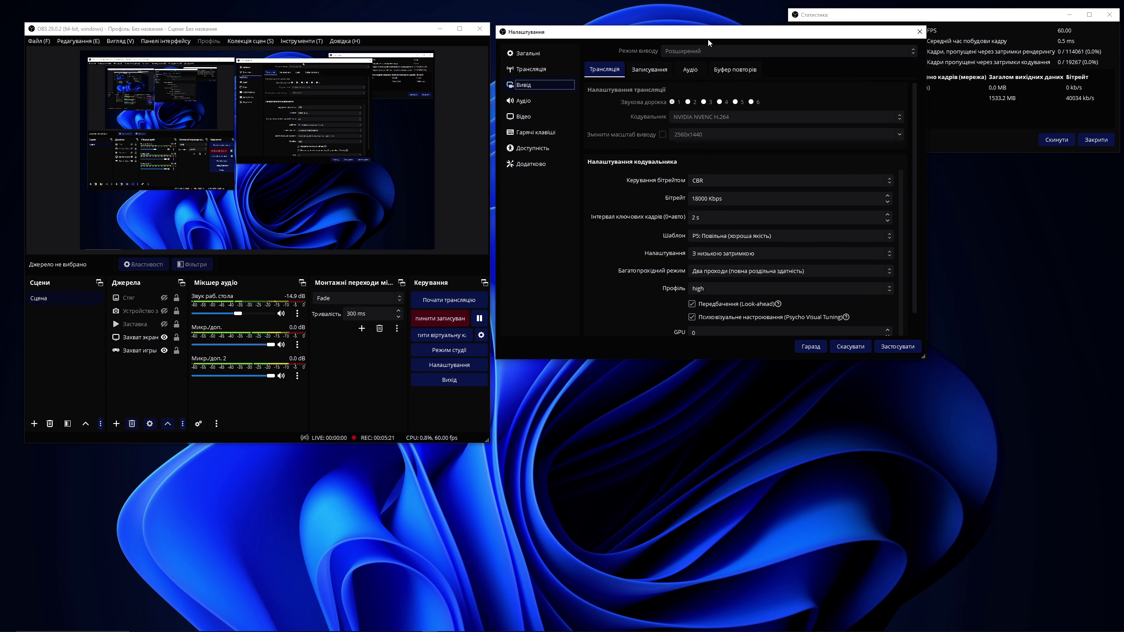
{"action": "left_click_drag", "start_coordinate": [727, 32], "coordinate": [729, 37]}
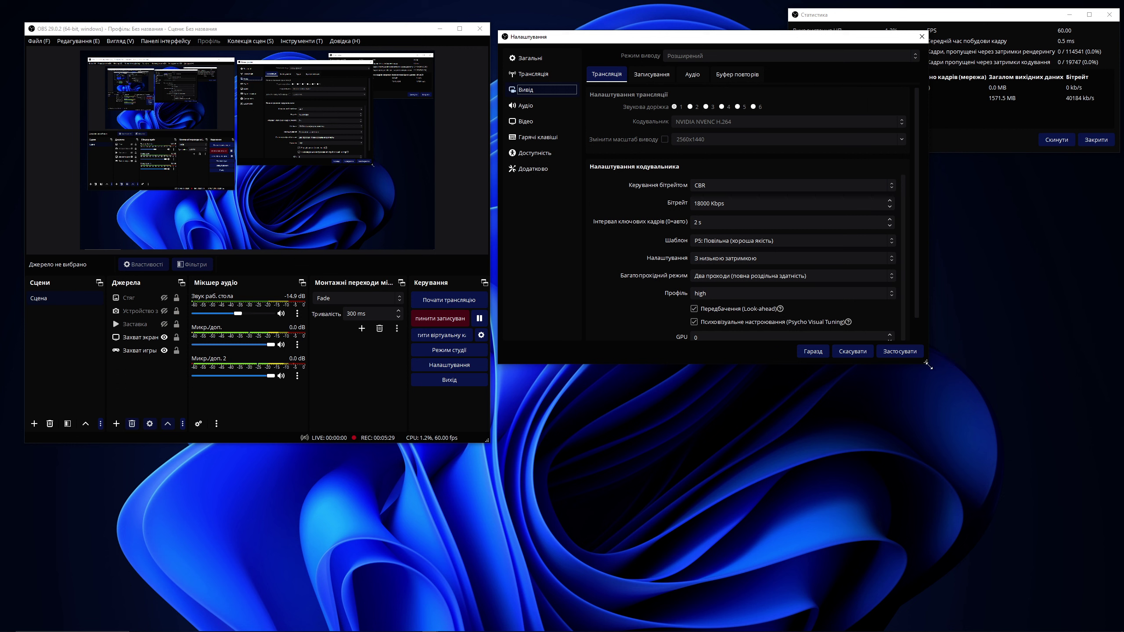
{"action": "left_click_drag", "start_coordinate": [928, 365], "coordinate": [940, 494]}
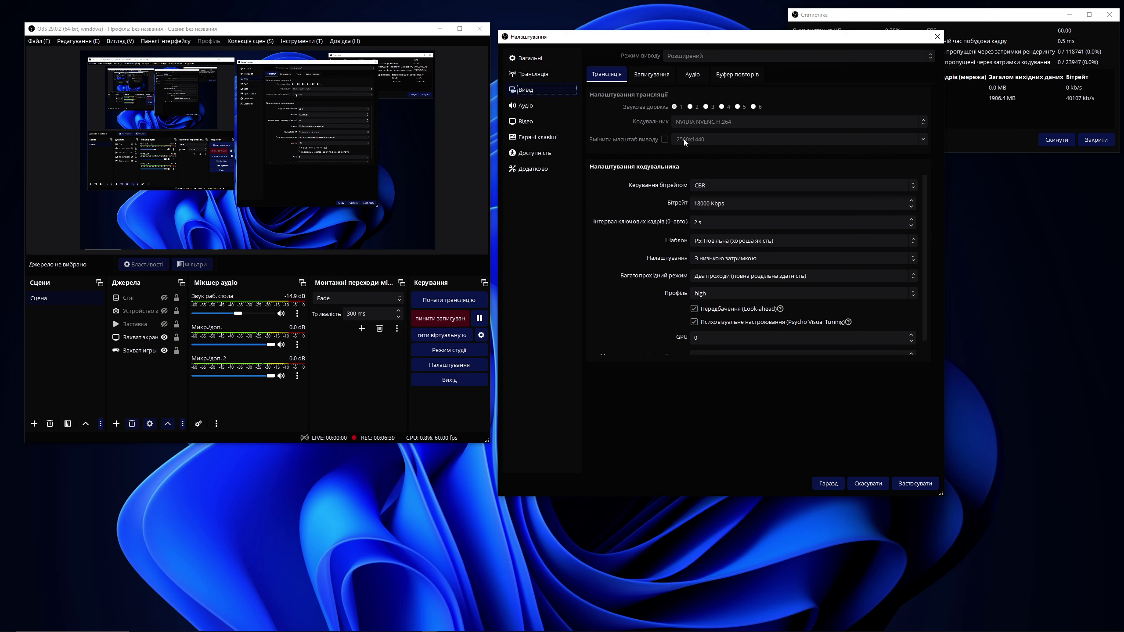
{"action": "left_click_drag", "start_coordinate": [880, 38], "coordinate": [882, 26]}
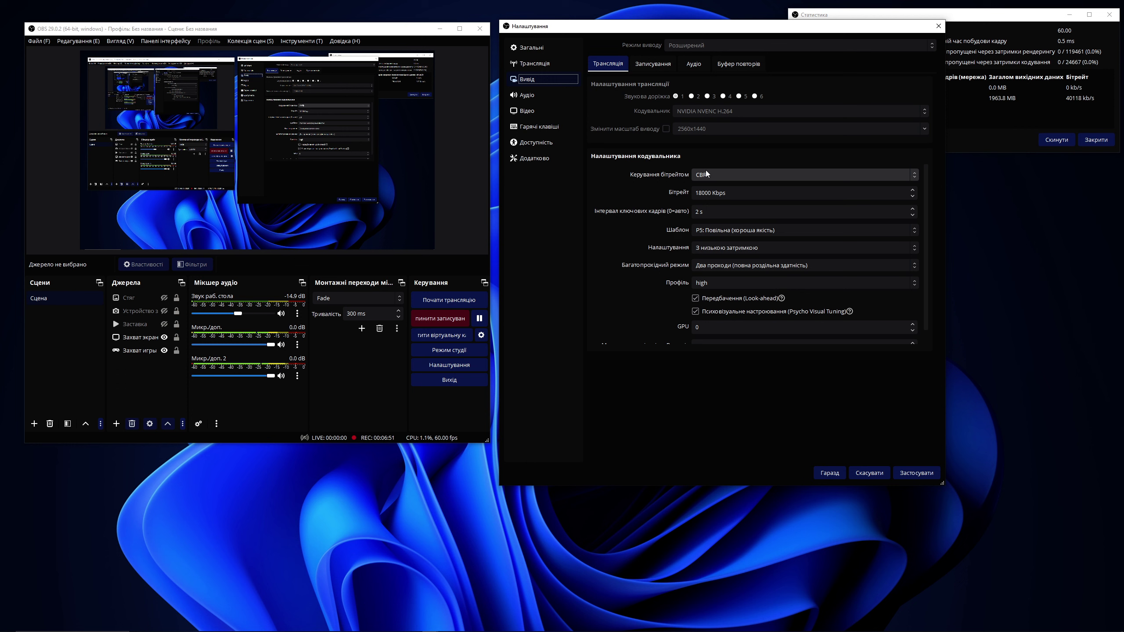
Step: Review the stream encoder's bitrate, keyframe interval and list of available presets
{"action": "left_click", "coordinate": [696, 193]}
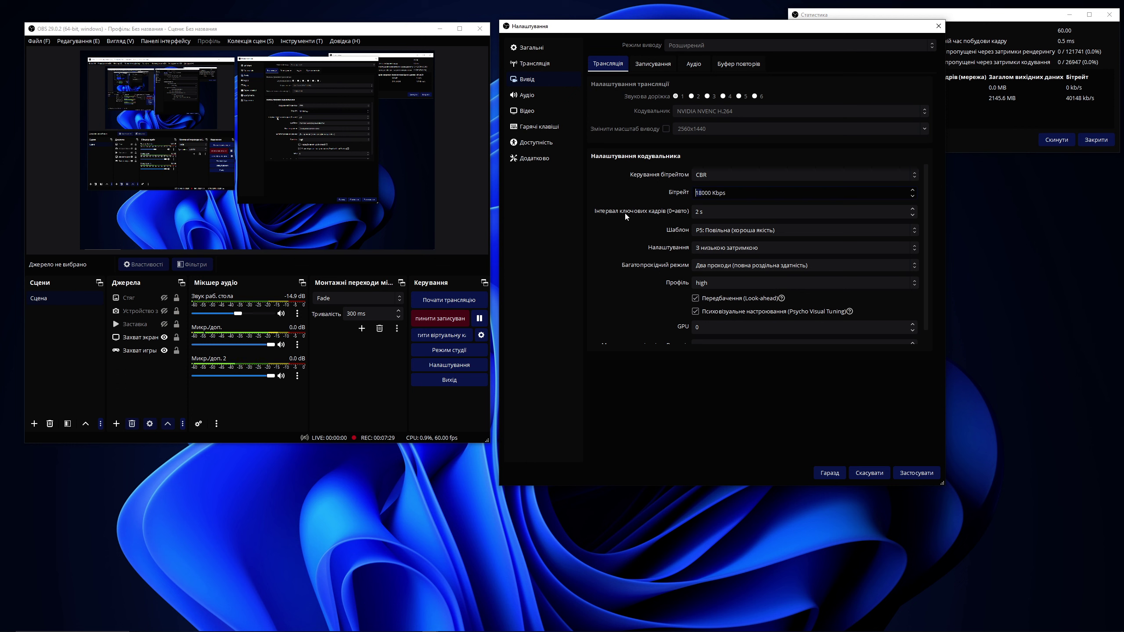
{"action": "left_click", "coordinate": [697, 215]}
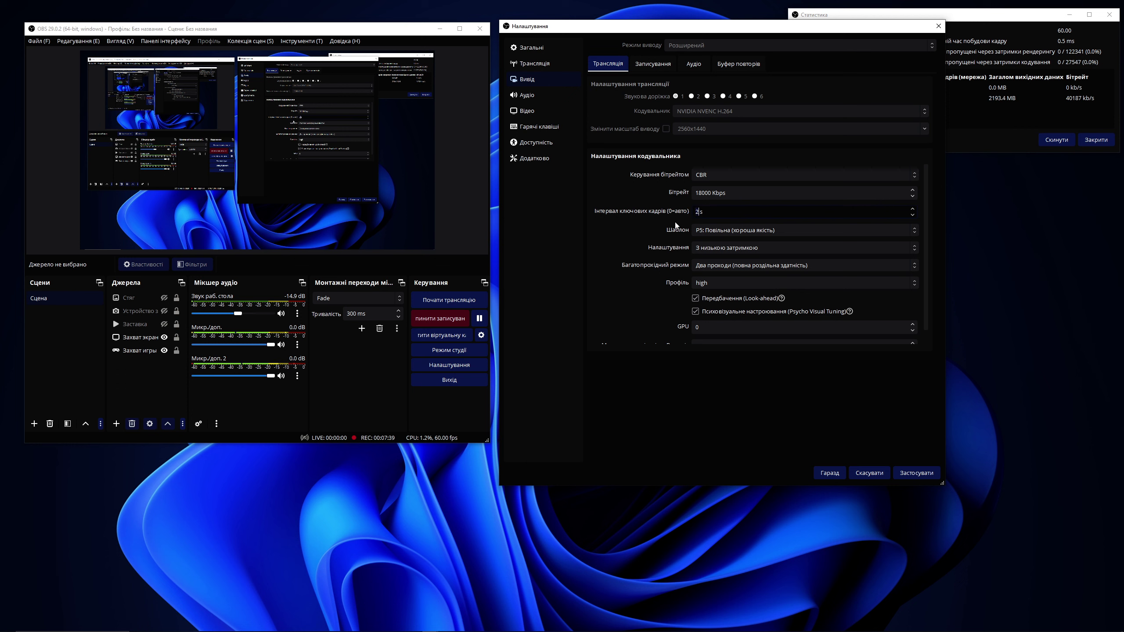
{"action": "left_click", "coordinate": [738, 231]}
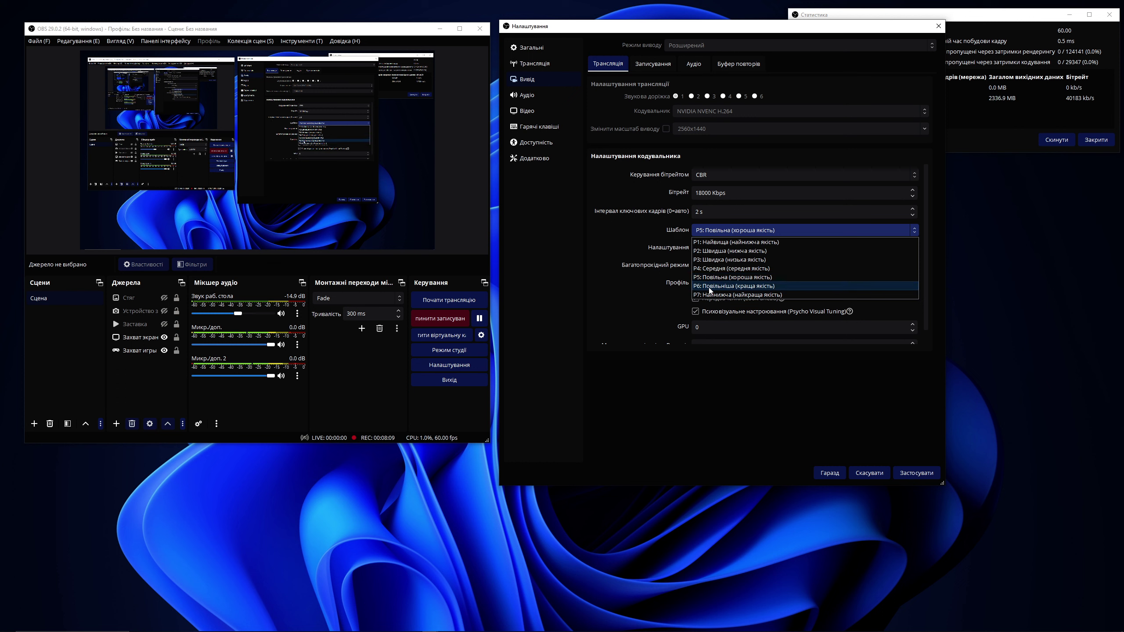
{"action": "left_click", "coordinate": [612, 214]}
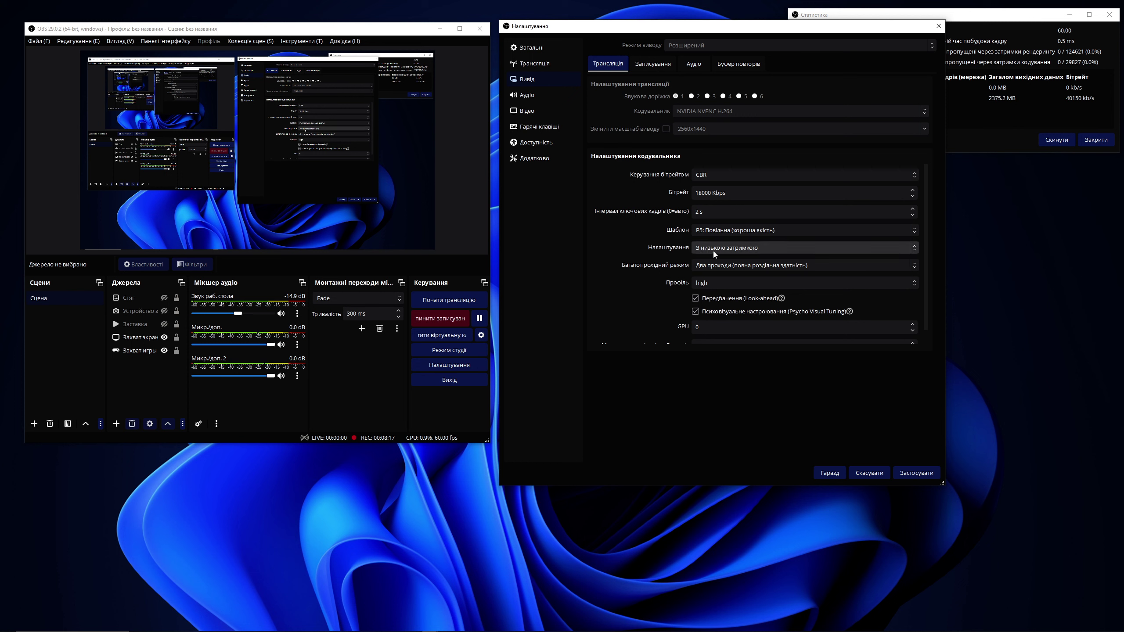
Step: Choose "З низькою затримкою" tuning, "Два проходи (повна роздільна здатність)" multipass mode and the high profile for the stream encoder
{"action": "left_click", "coordinate": [727, 251]}
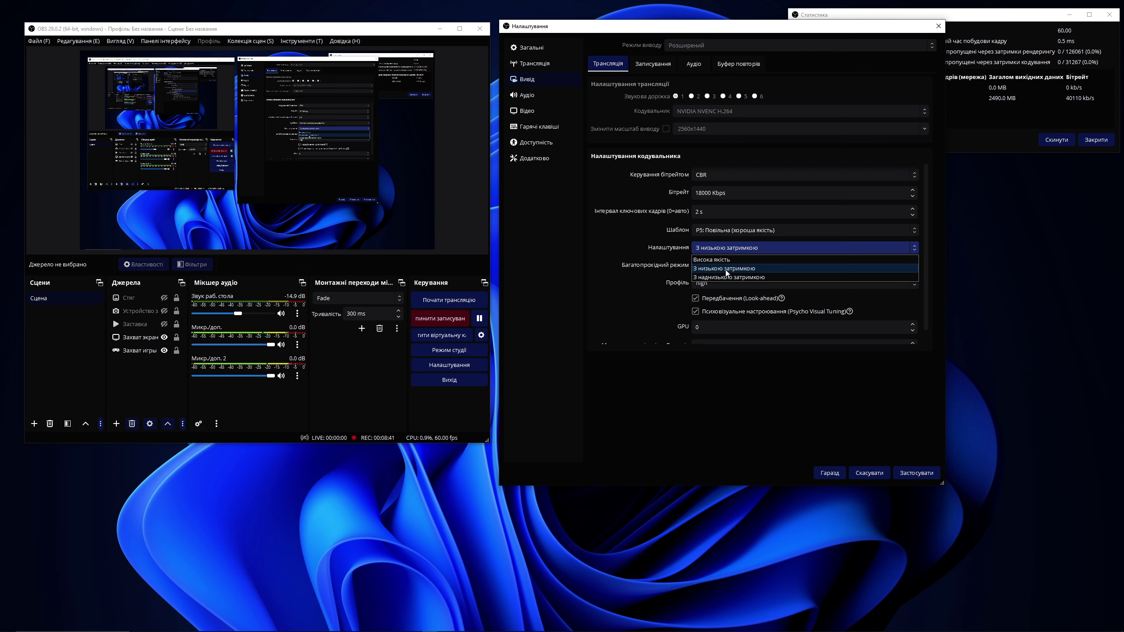
{"action": "left_click", "coordinate": [726, 272]}
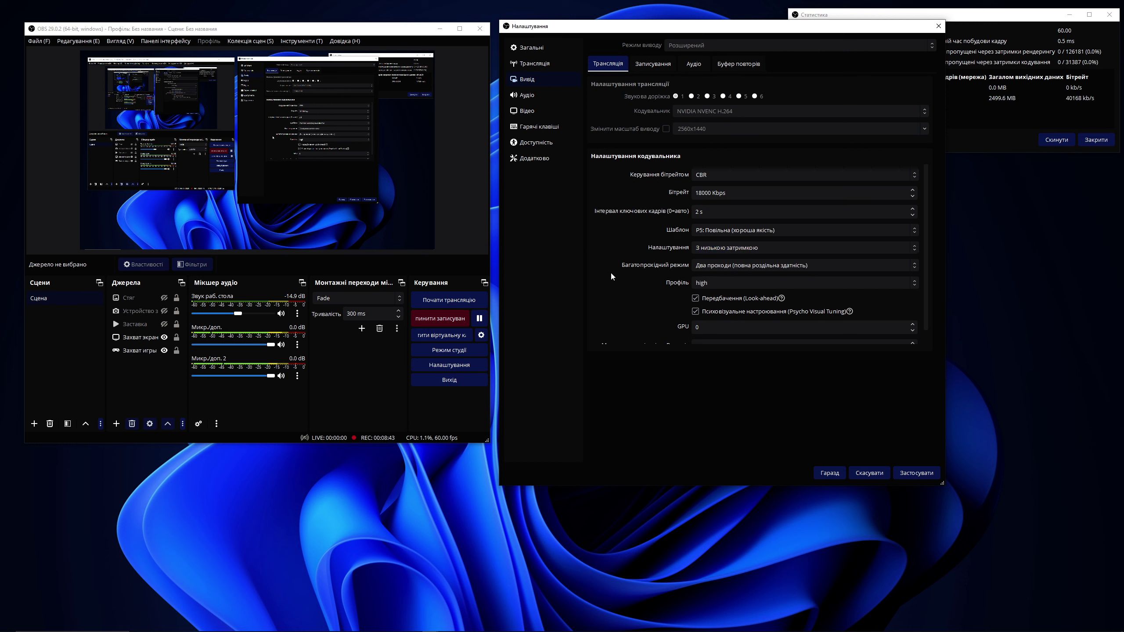
{"action": "left_click", "coordinate": [724, 264]}
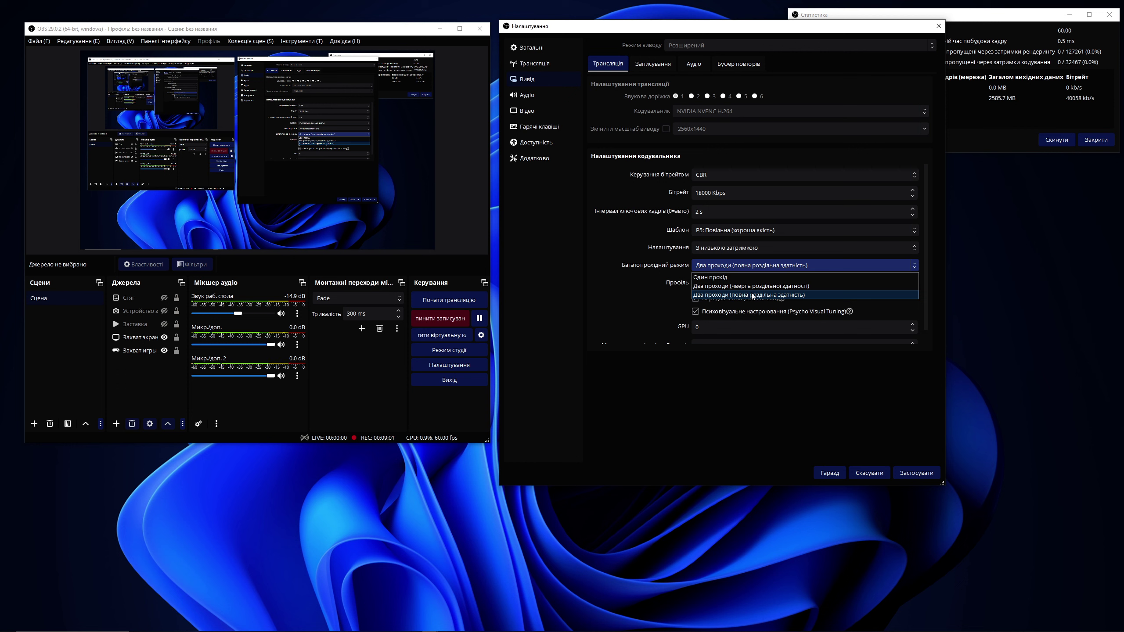
{"action": "left_click", "coordinate": [728, 295]}
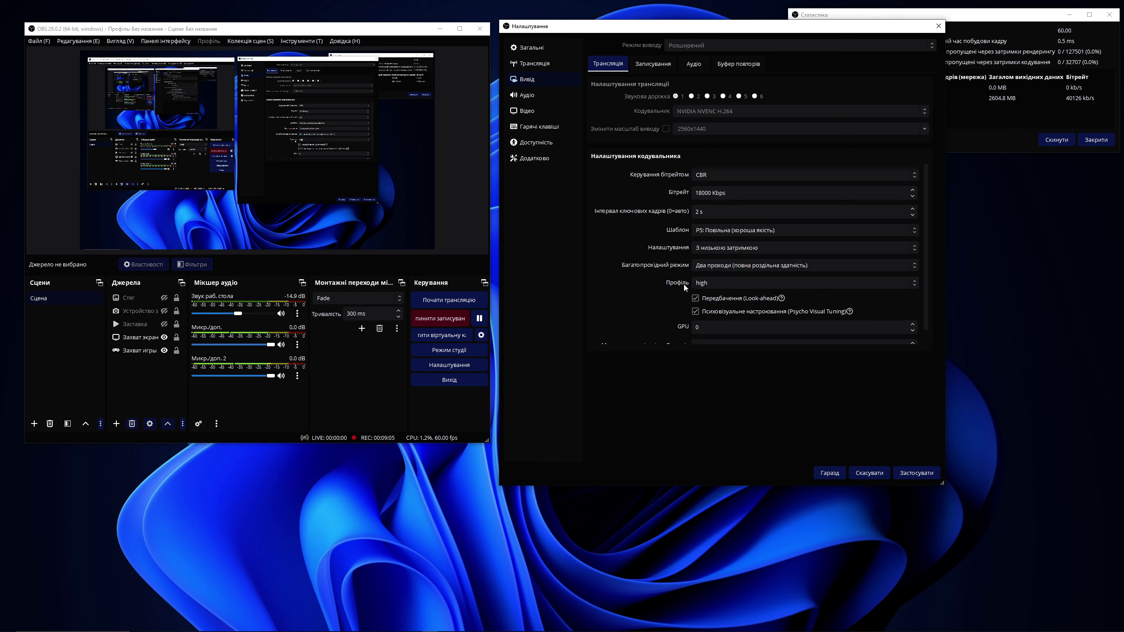
{"action": "left_click", "coordinate": [715, 284]}
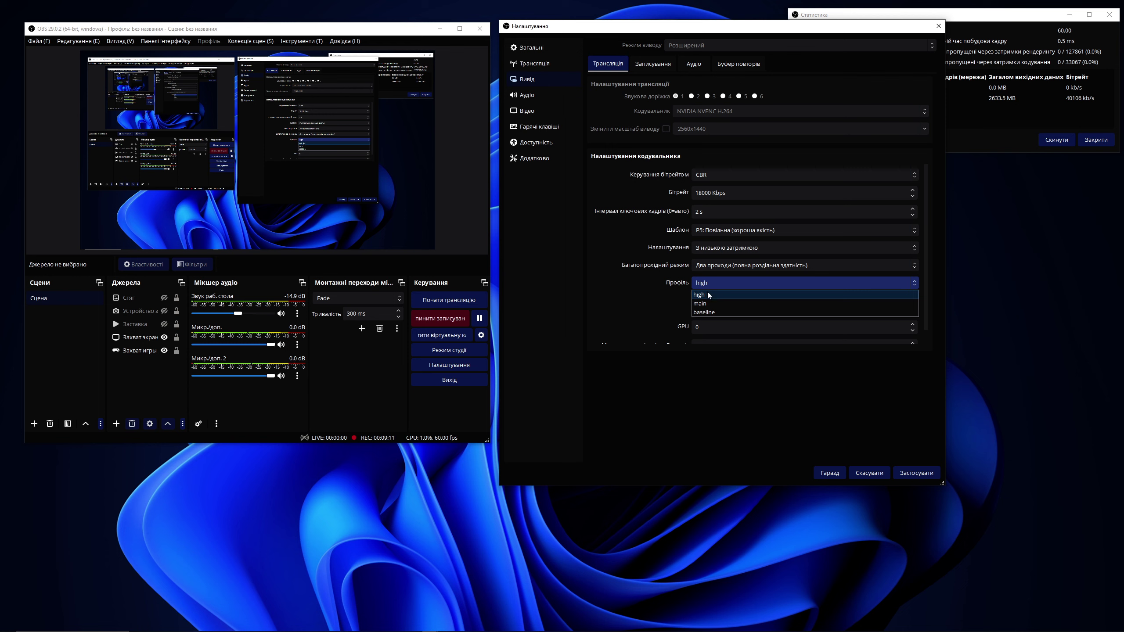
{"action": "left_click", "coordinate": [709, 295]}
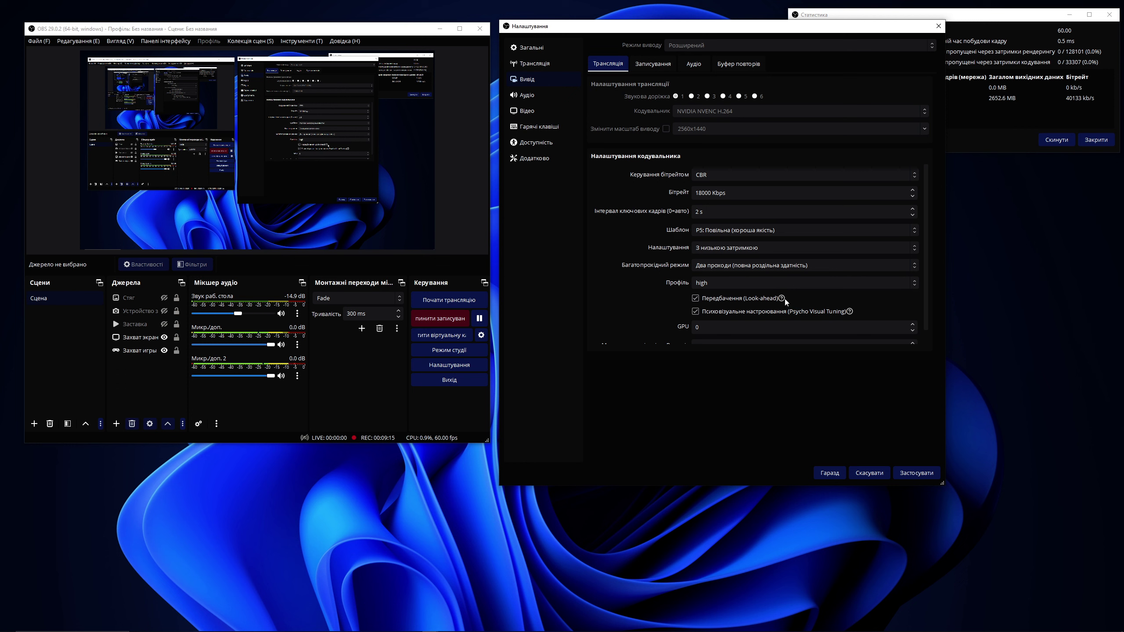
Step: Check the Look-ahead and Psycho Visual Tuning options, and enlarge the settings window to examine the remaining encoder options down to maximum B-frames
{"action": "mouse_move", "coordinate": [782, 301]}
{"action": "mouse_move", "coordinate": [850, 312]}
{"action": "left_click_drag", "start_coordinate": [946, 483], "coordinate": [960, 555]}
{"action": "scroll", "coordinate": [941, 273], "scroll_direction": "down", "scroll_amount": 1}
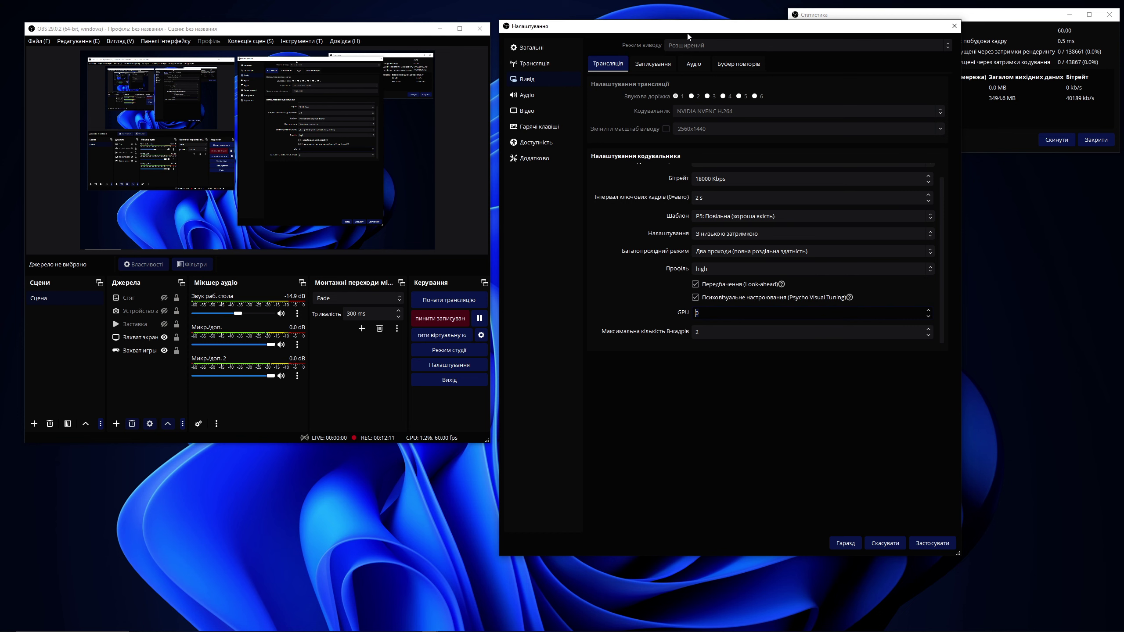
{"action": "left_click_drag", "start_coordinate": [711, 31], "coordinate": [673, 47]}
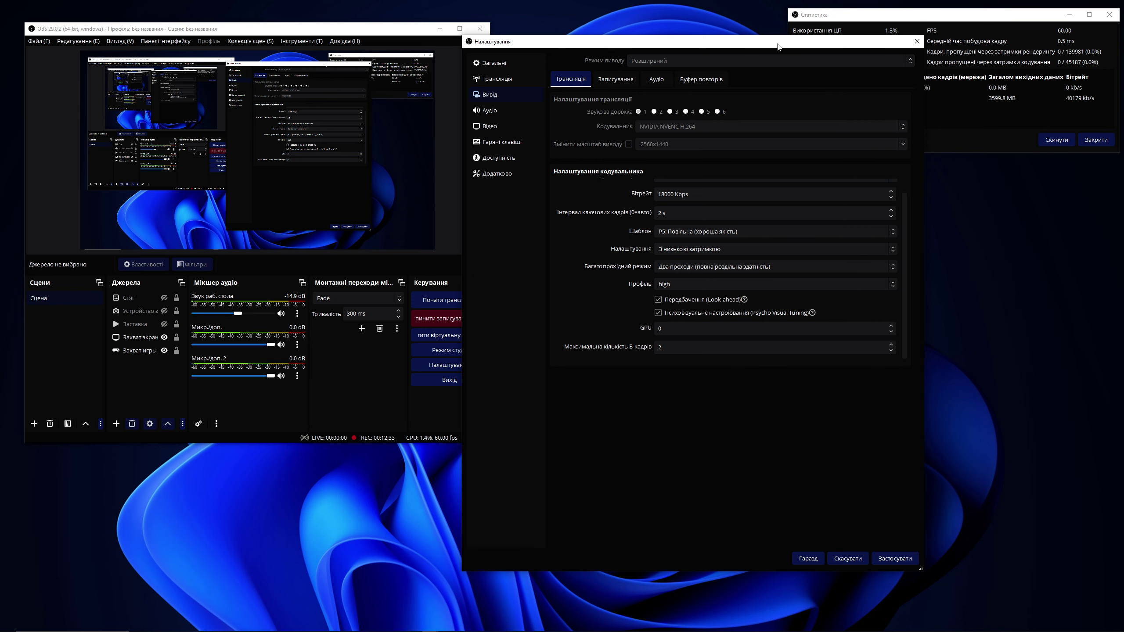
Step: Examine the recording output settings and encoder options, comparing them with the streaming ones
{"action": "left_click", "coordinate": [619, 83]}
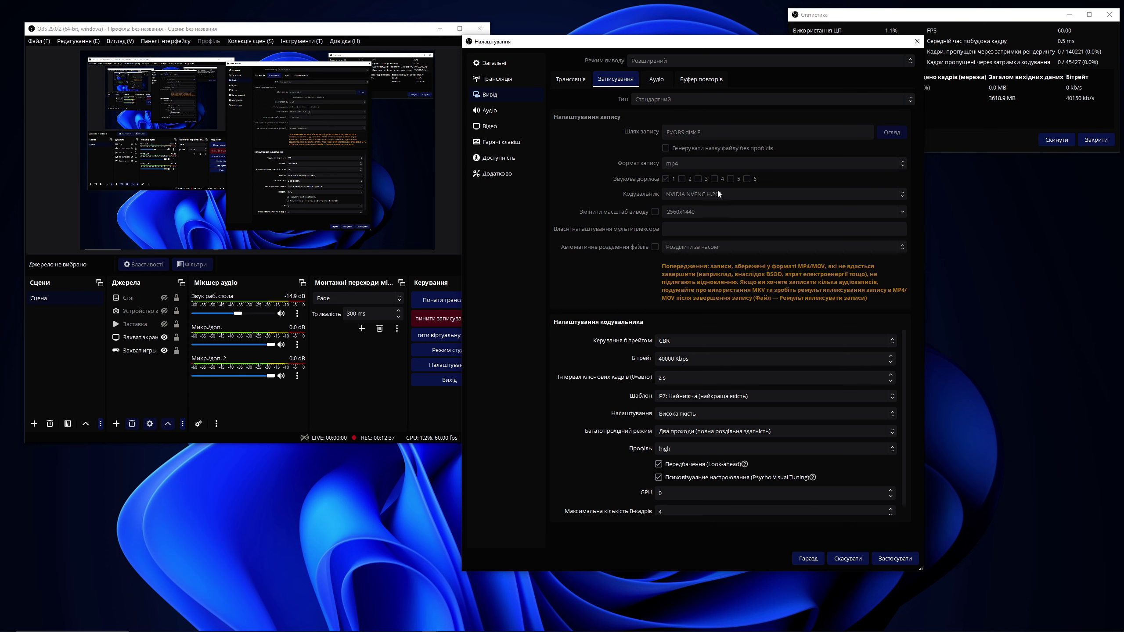
{"action": "left_click", "coordinate": [576, 81]}
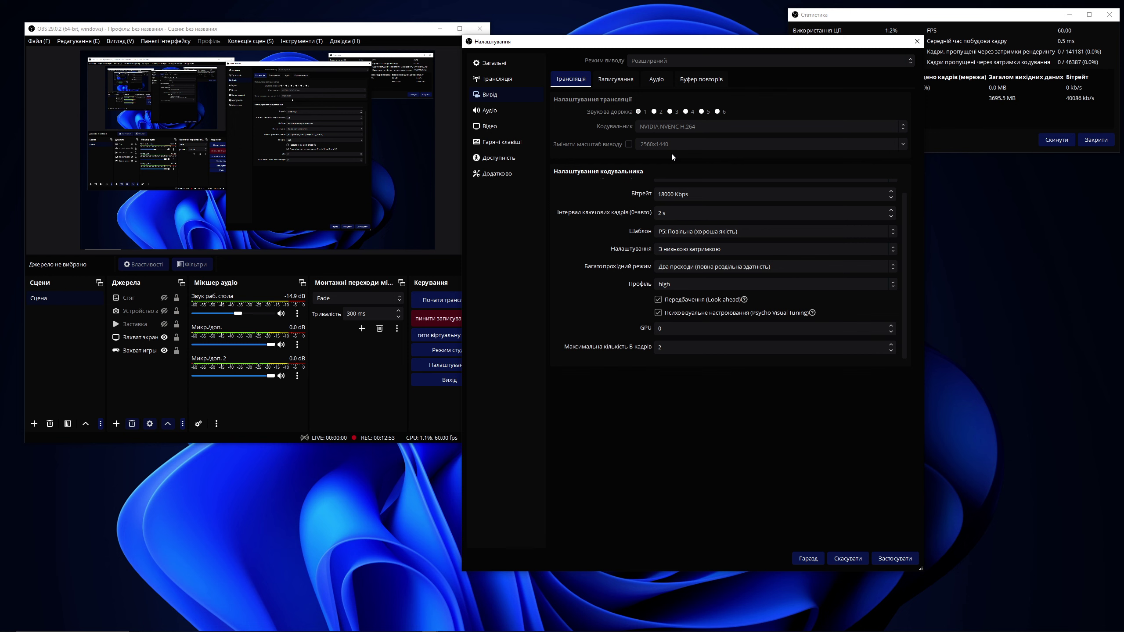
{"action": "left_click", "coordinate": [615, 82]}
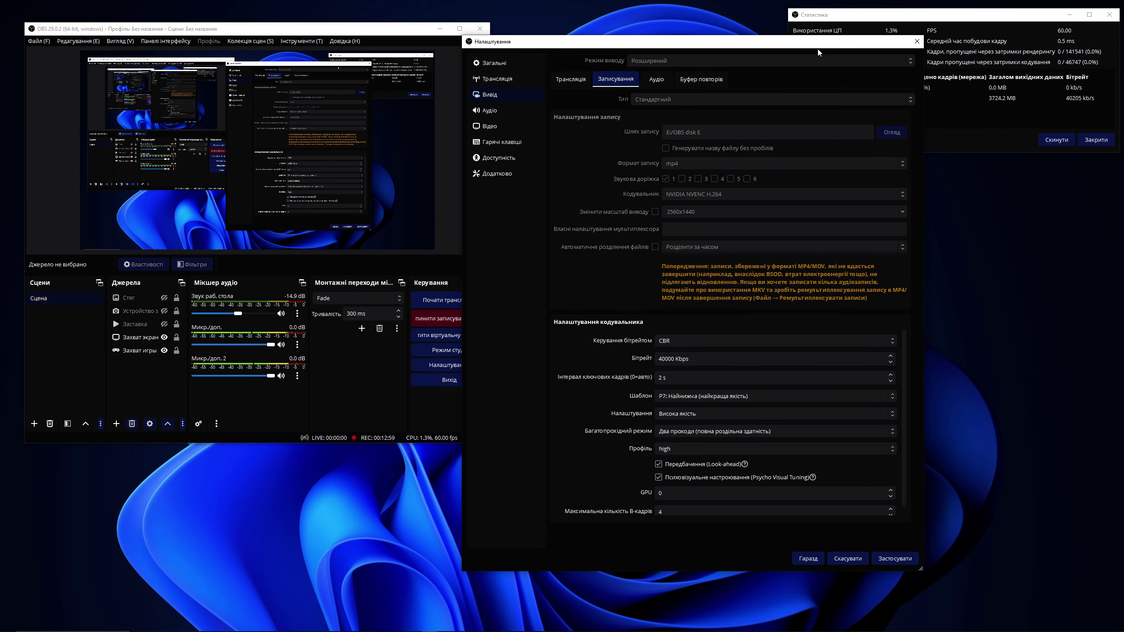
{"action": "left_click_drag", "start_coordinate": [818, 49], "coordinate": [749, 43]}
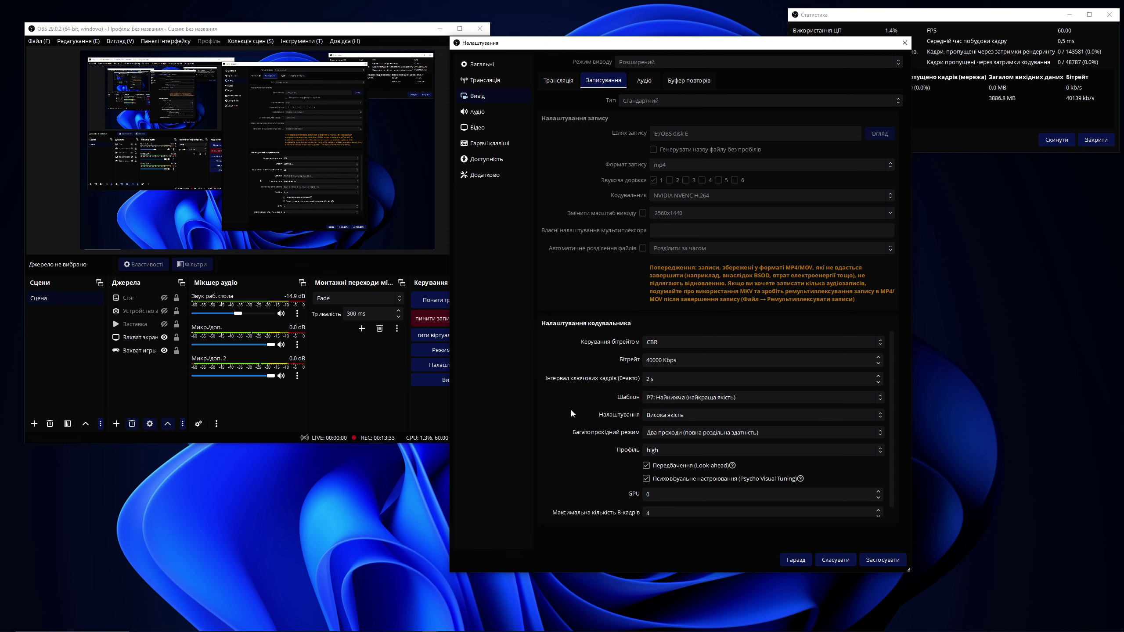
{"action": "scroll", "coordinate": [613, 430], "scroll_direction": "down", "scroll_amount": 1}
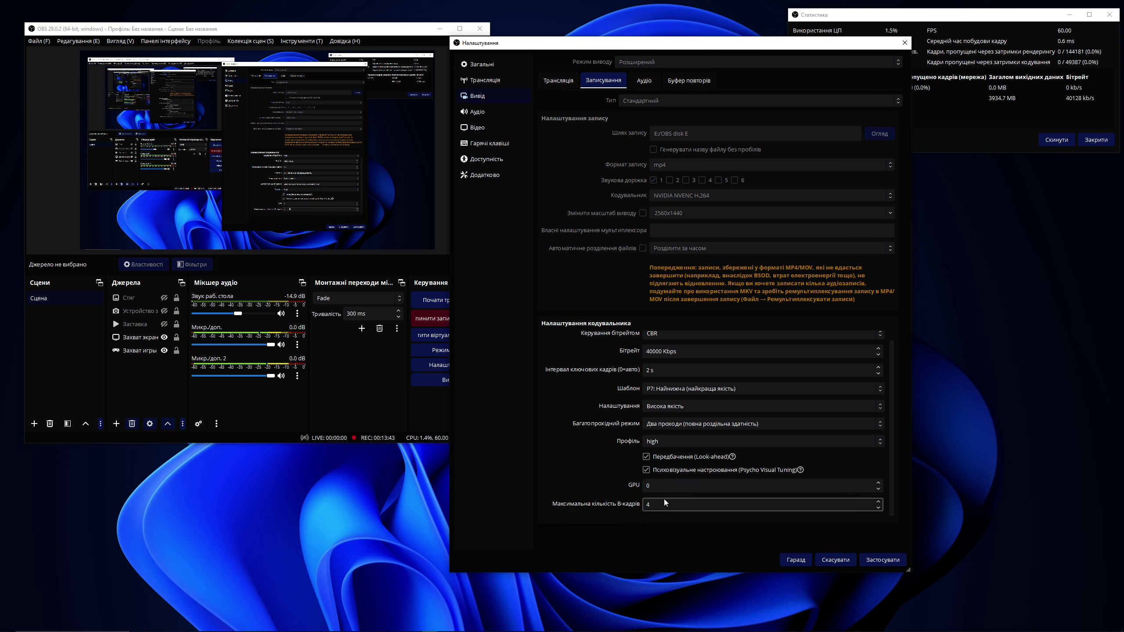
{"action": "scroll", "coordinate": [664, 499], "scroll_direction": "up", "scroll_amount": 1}
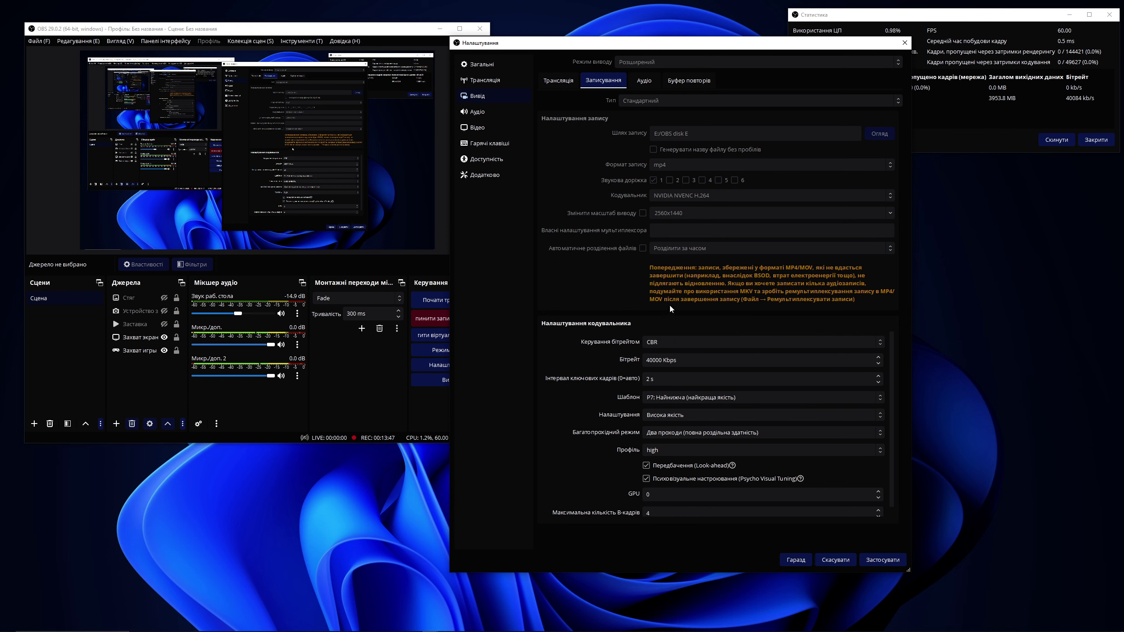
{"action": "left_click_drag", "start_coordinate": [711, 43], "coordinate": [810, 51]}
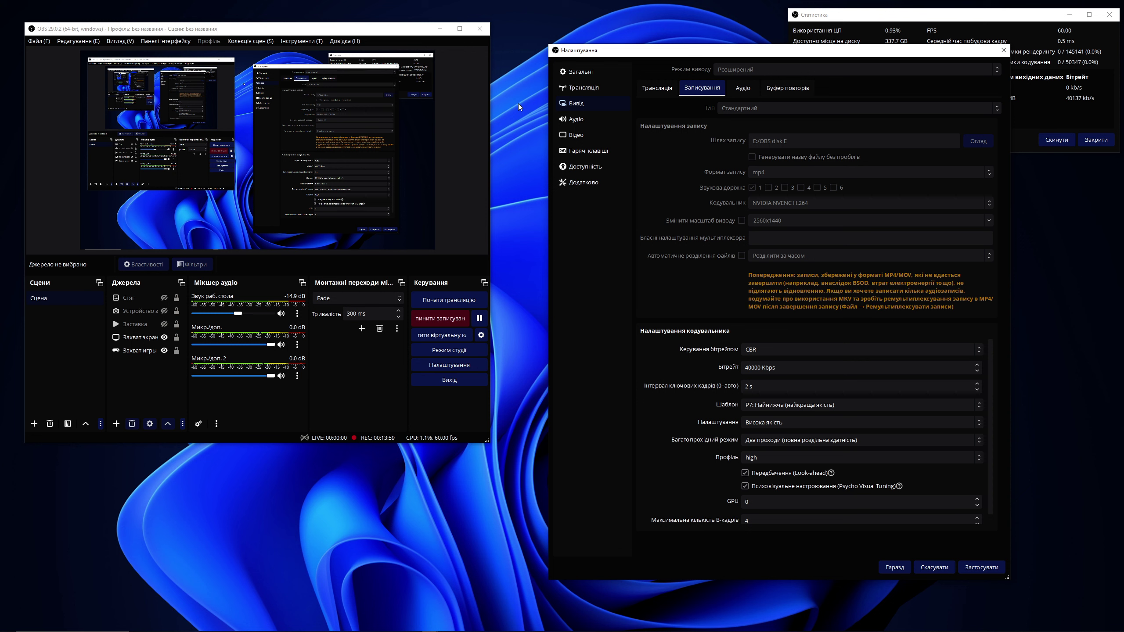
{"action": "left_click_drag", "start_coordinate": [679, 57], "coordinate": [661, 50]}
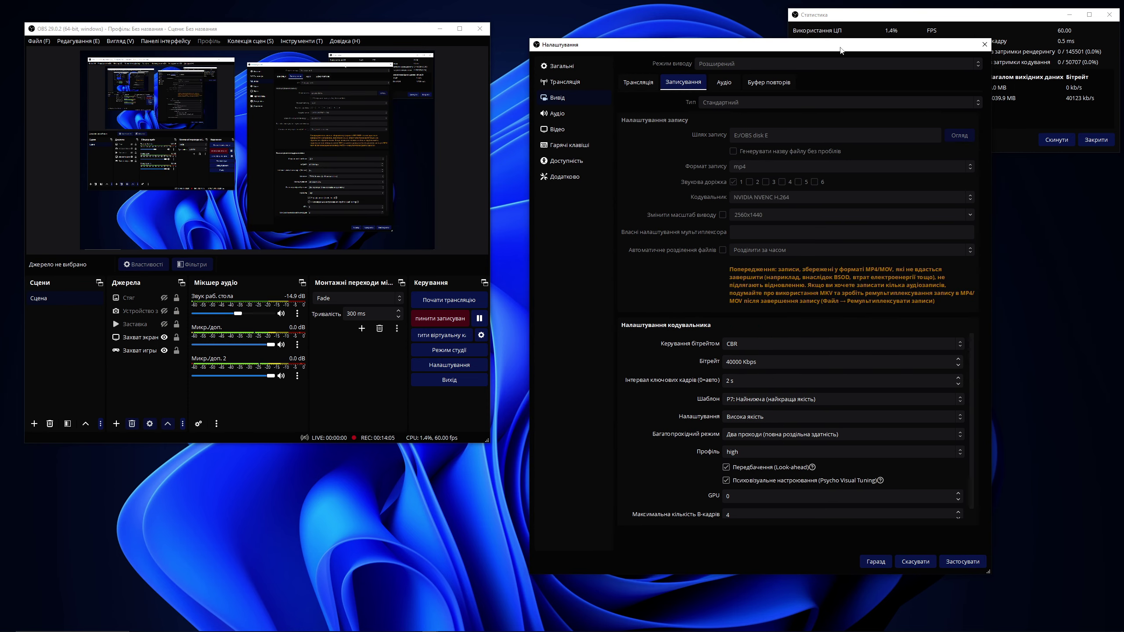
{"action": "left_click_drag", "start_coordinate": [841, 50], "coordinate": [819, 38]}
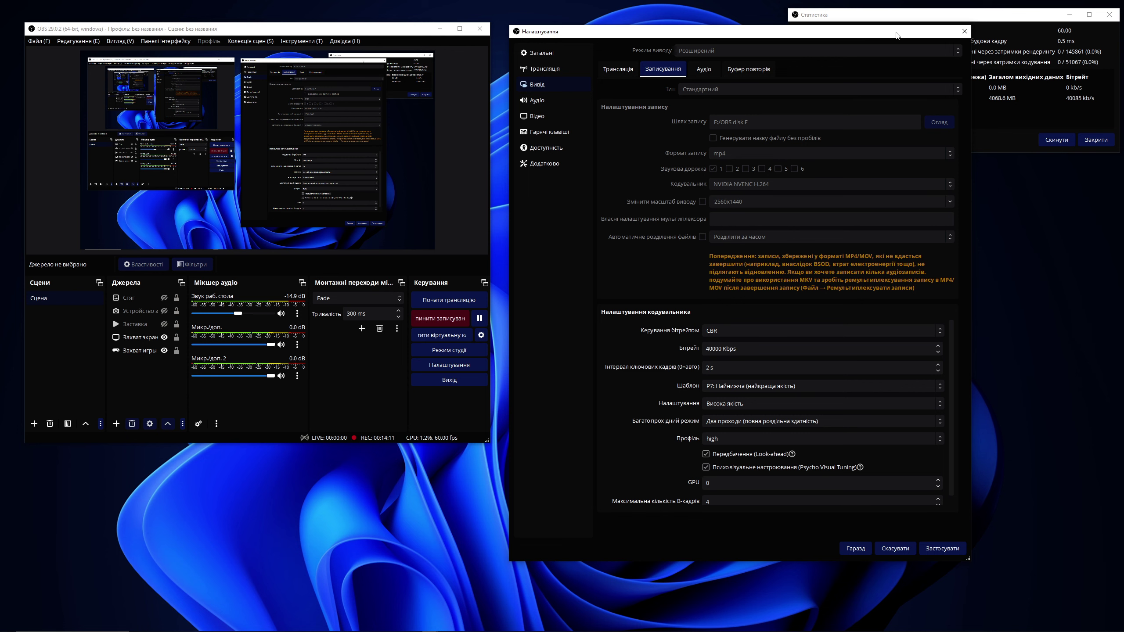
{"action": "left_click_drag", "start_coordinate": [921, 37], "coordinate": [911, 35]}
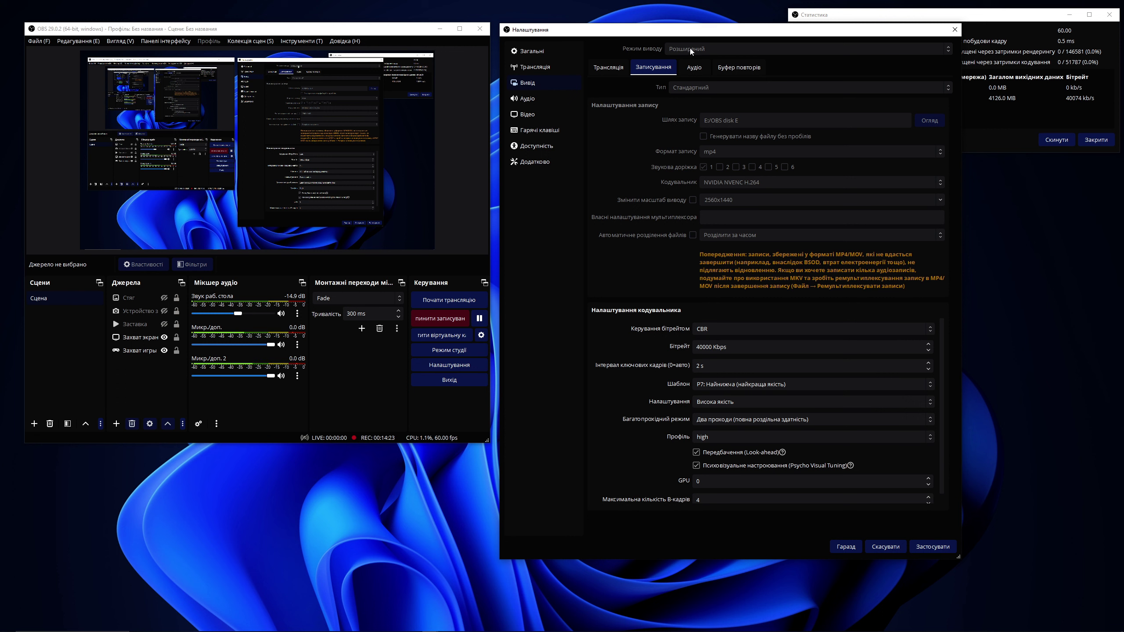
Step: Open the audio settings and look through the devices available for the first microphone
{"action": "left_click", "coordinate": [538, 104]}
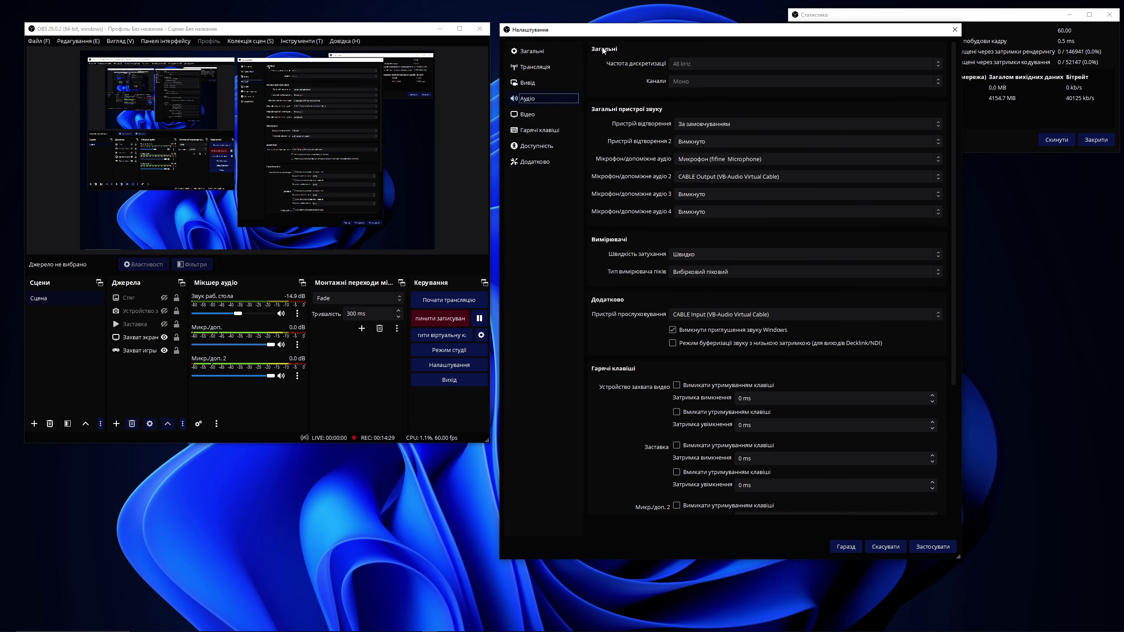
{"action": "left_click_drag", "start_coordinate": [754, 37], "coordinate": [744, 37]}
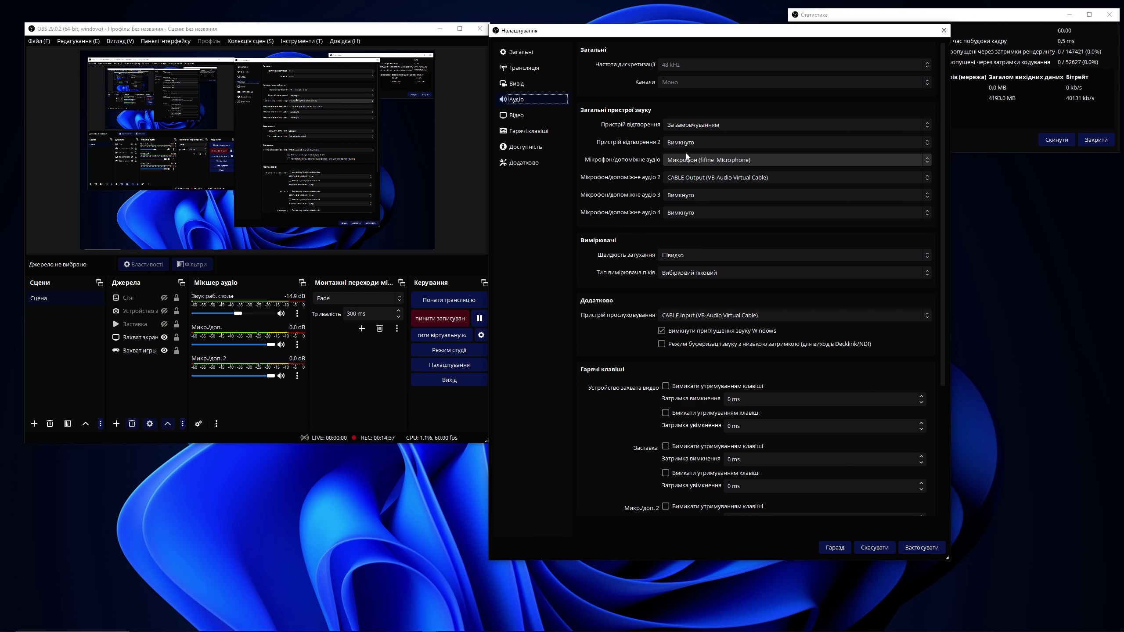
{"action": "left_click", "coordinate": [697, 159]}
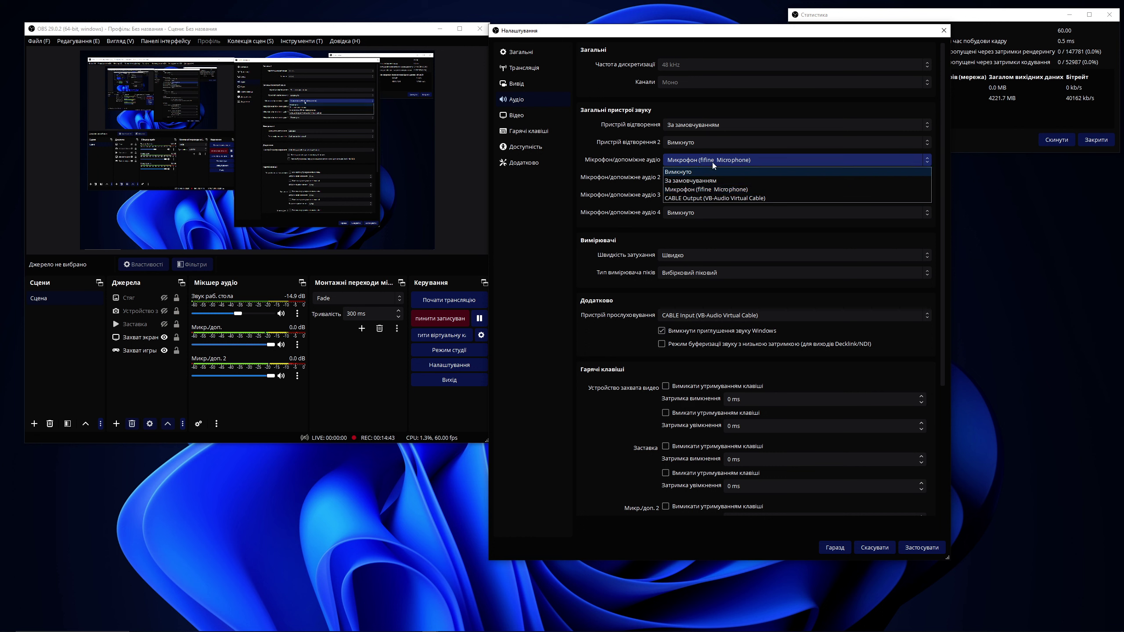
{"action": "left_click", "coordinate": [712, 162]}
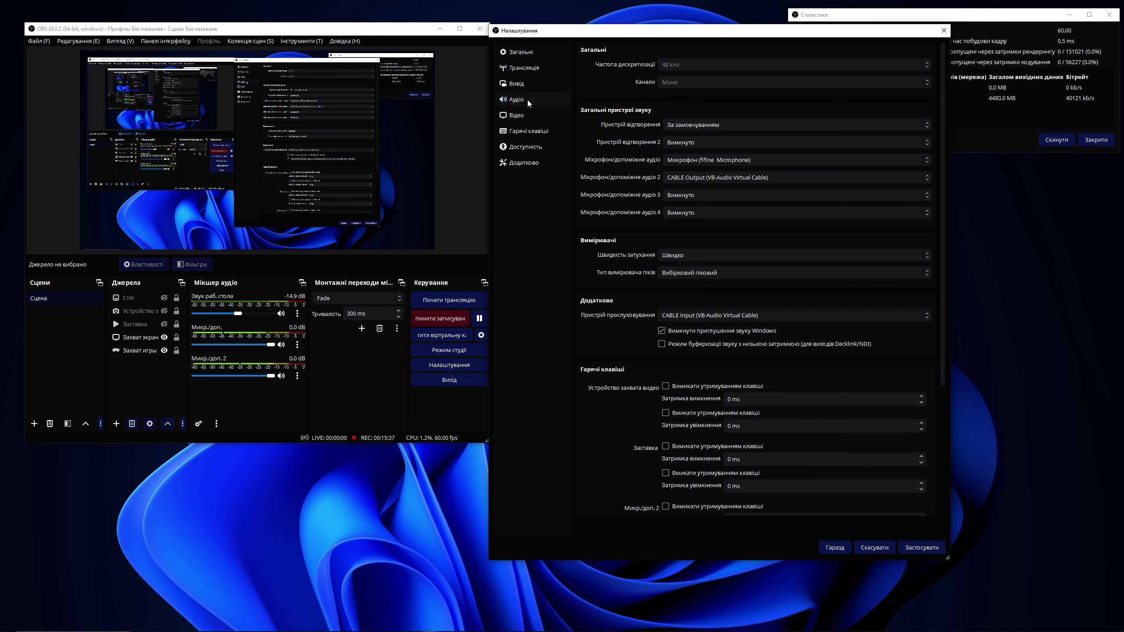
Step: Open the video settings and examine the base resolution, output resolution, downscale filter and frame rate
{"action": "left_click", "coordinate": [520, 116]}
{"action": "left_click_drag", "start_coordinate": [792, 34], "coordinate": [671, 78]}
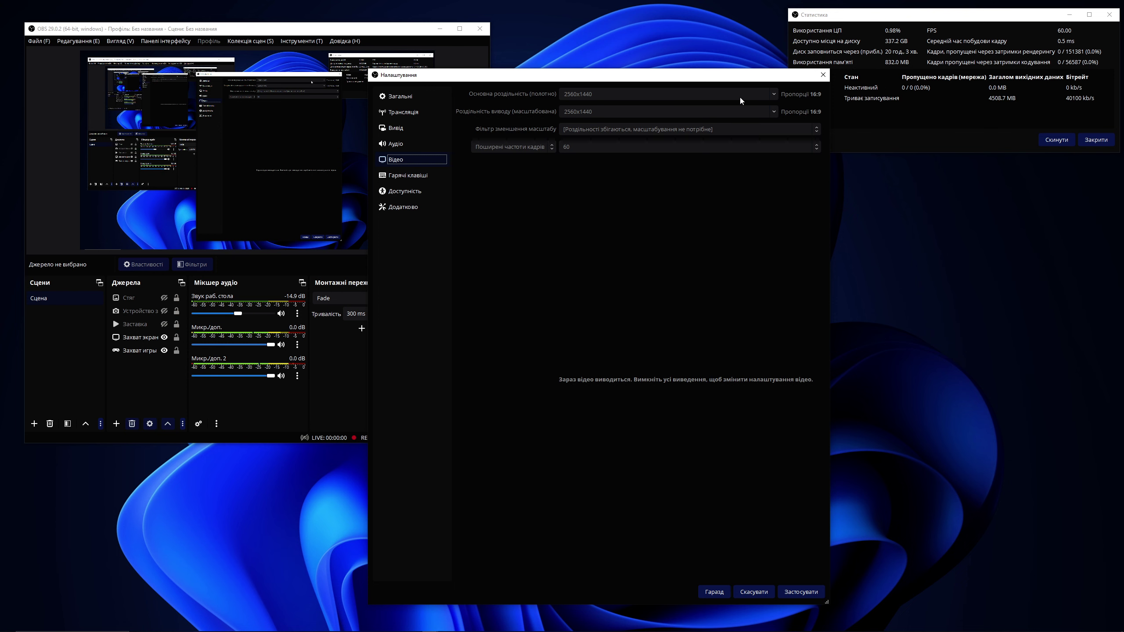
{"action": "left_click_drag", "start_coordinate": [680, 82], "coordinate": [805, 74]}
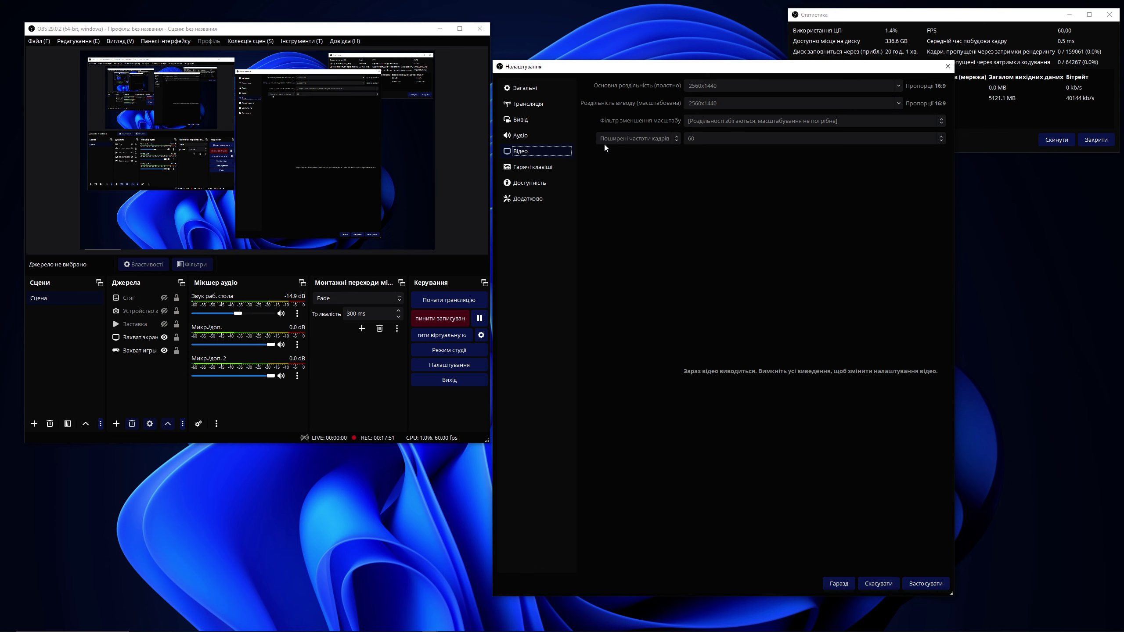
Step: Glance over the accessibility settings, then open the advanced settings and reposition the settings window
{"action": "left_click", "coordinate": [532, 183]}
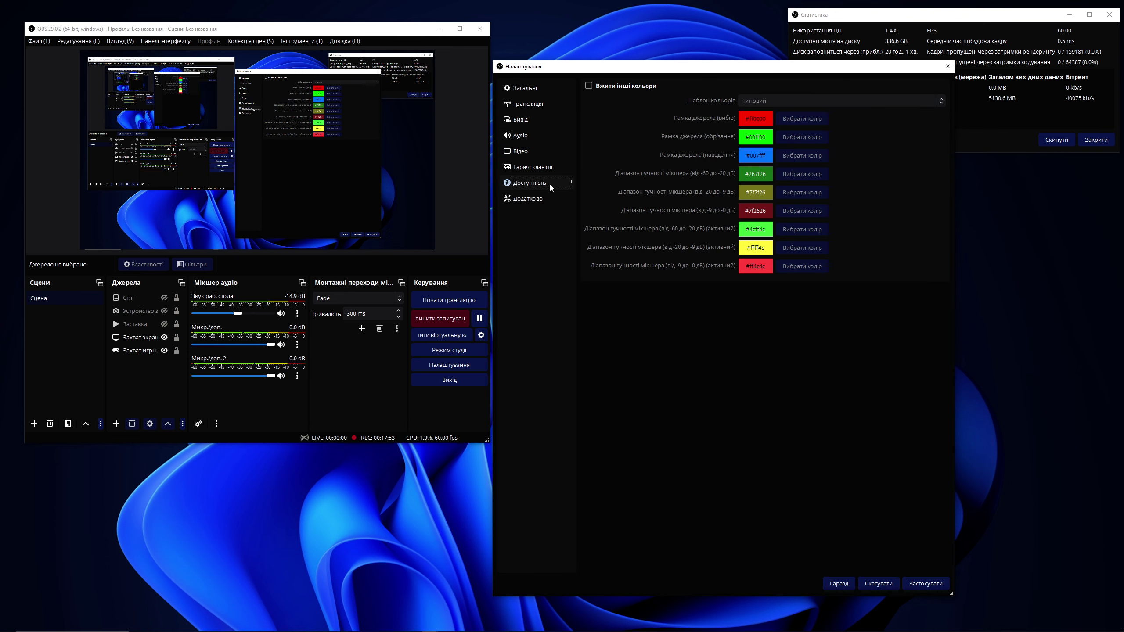
{"action": "left_click", "coordinate": [552, 172]}
{"action": "left_click", "coordinate": [540, 198]}
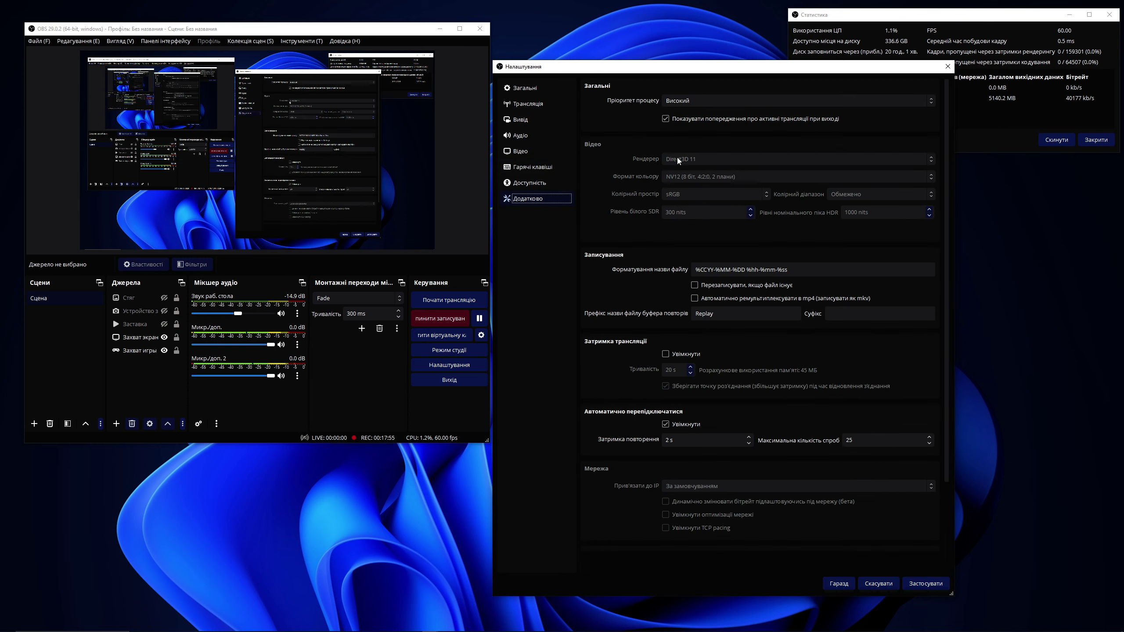
{"action": "left_click_drag", "start_coordinate": [822, 66], "coordinate": [721, 53]}
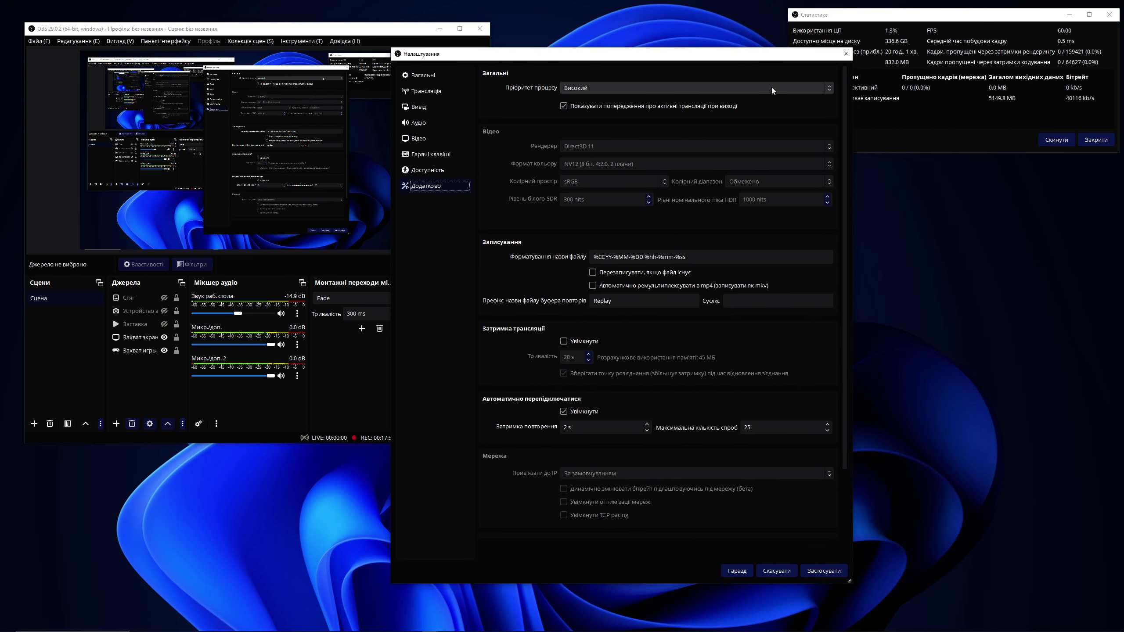
Step: Look through the process priority choices in the advanced settings without changing the selected one
{"action": "left_click", "coordinate": [773, 90]}
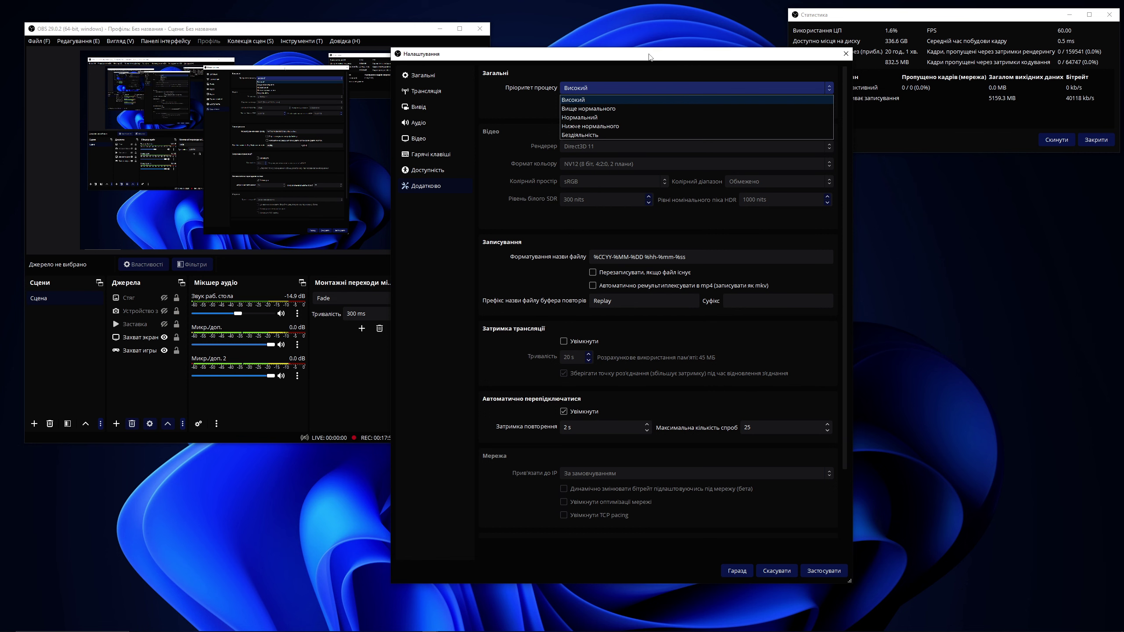
{"action": "left_click", "coordinate": [608, 61]}
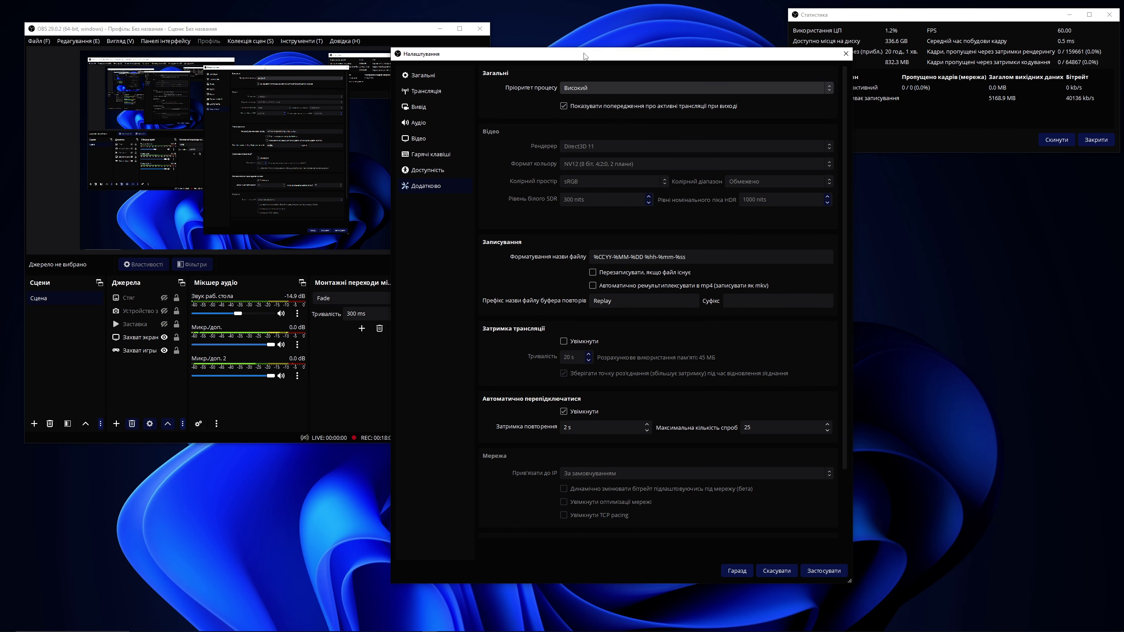
{"action": "left_click_drag", "start_coordinate": [595, 56], "coordinate": [592, 59]}
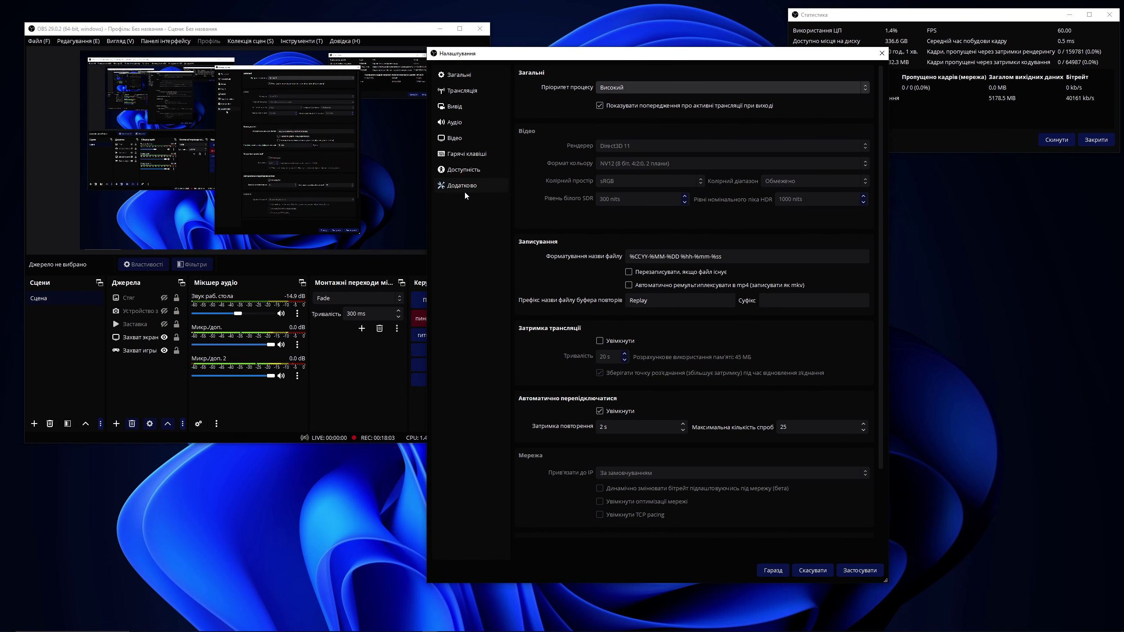
{"action": "left_click", "coordinate": [621, 88]}
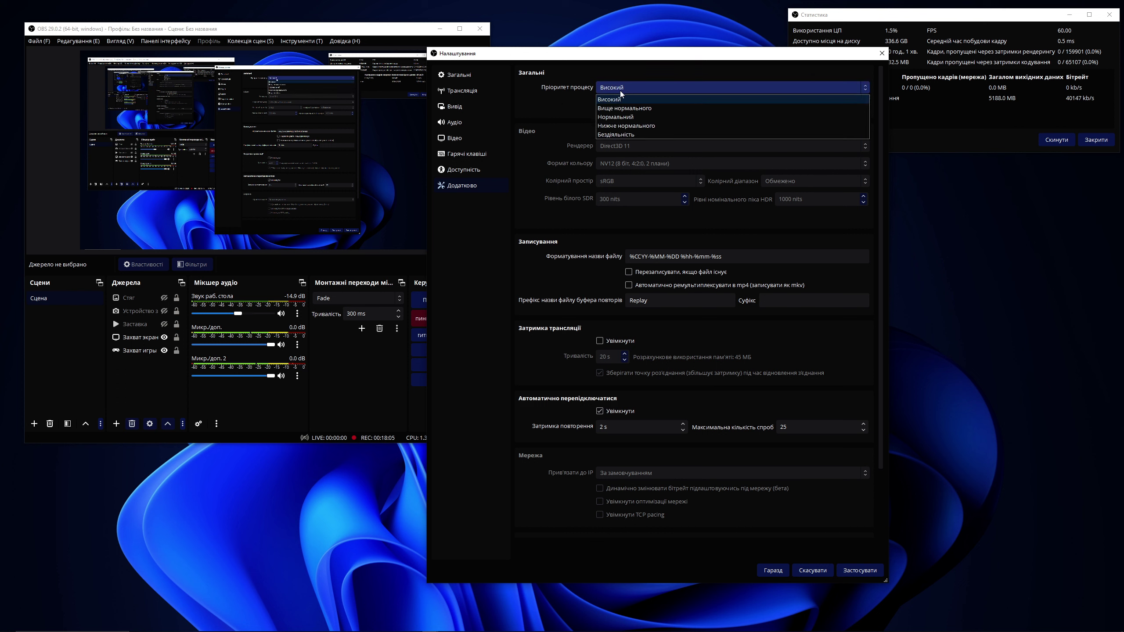
{"action": "left_click", "coordinate": [676, 65]}
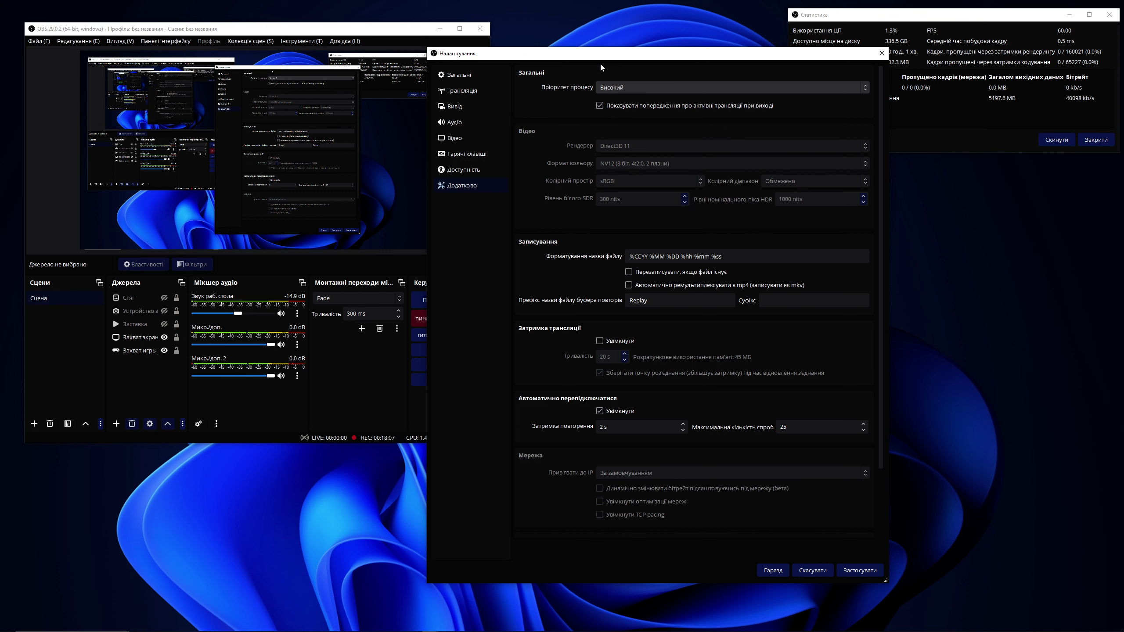
{"action": "left_click_drag", "start_coordinate": [584, 56], "coordinate": [668, 62]}
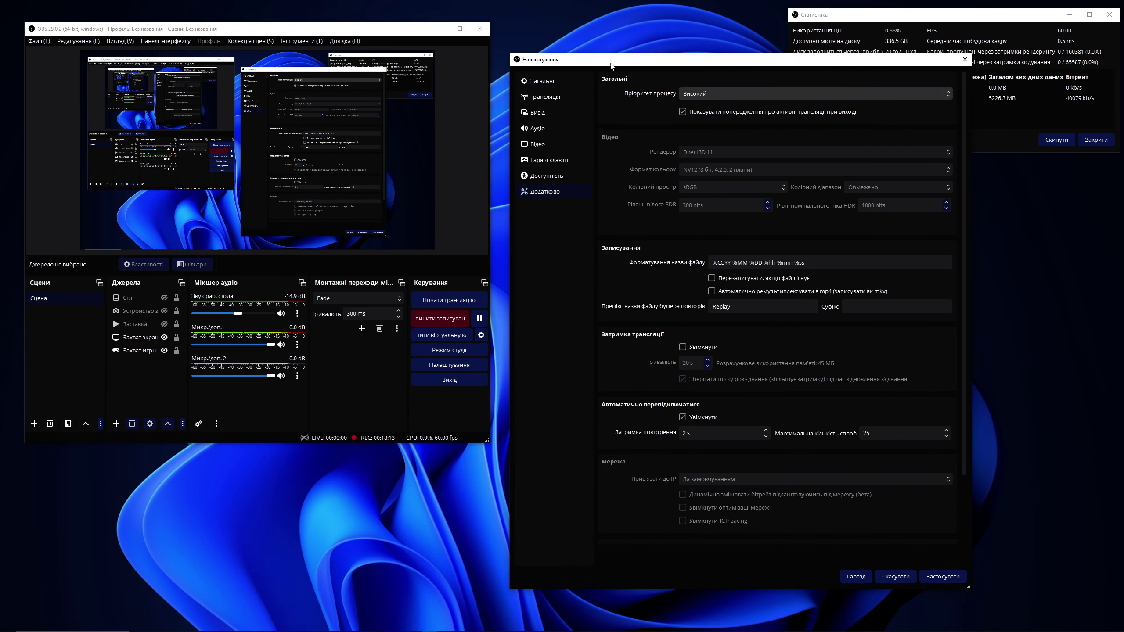
{"action": "left_click", "coordinate": [717, 95]}
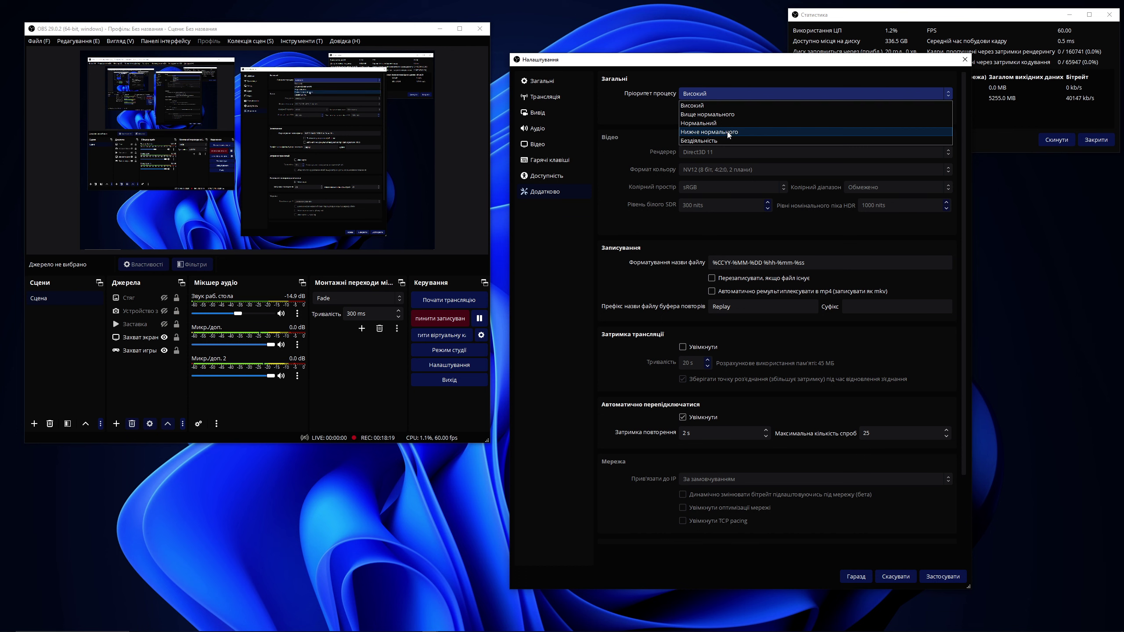
{"action": "left_click", "coordinate": [737, 94]}
{"action": "left_click_drag", "start_coordinate": [770, 59], "coordinate": [762, 27]}
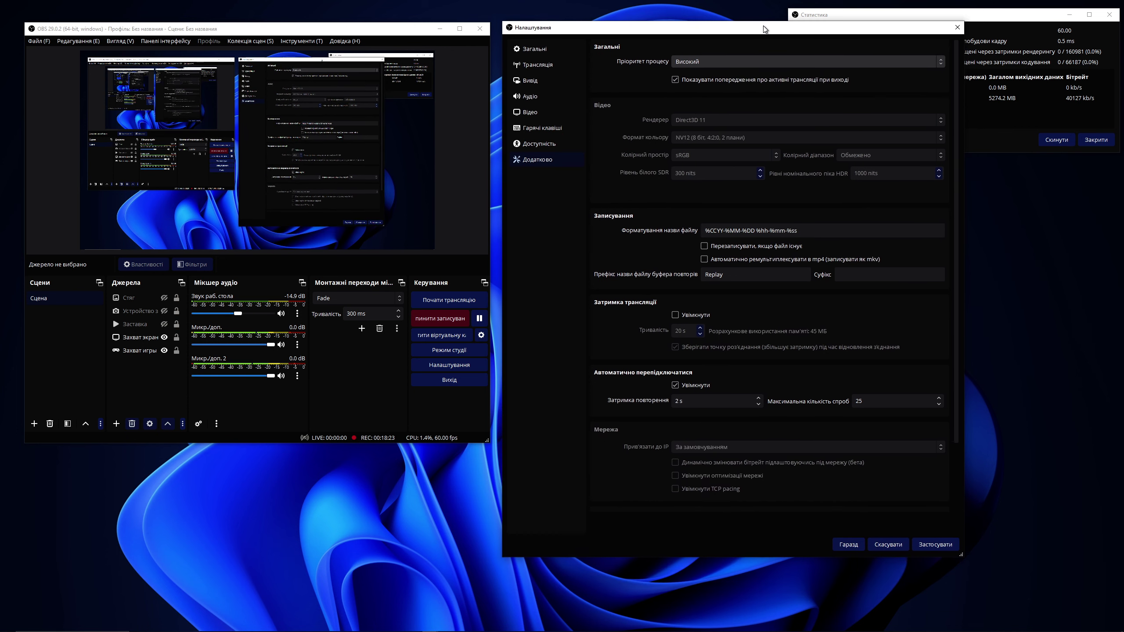
{"action": "left_click", "coordinate": [717, 59]}
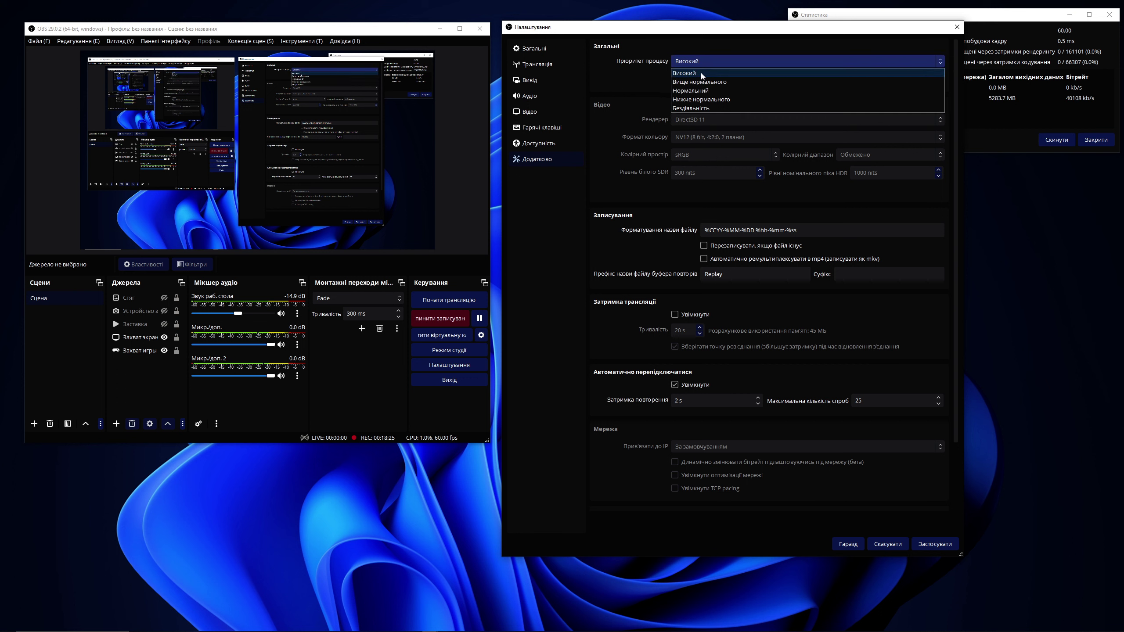
{"action": "left_click", "coordinate": [748, 34]}
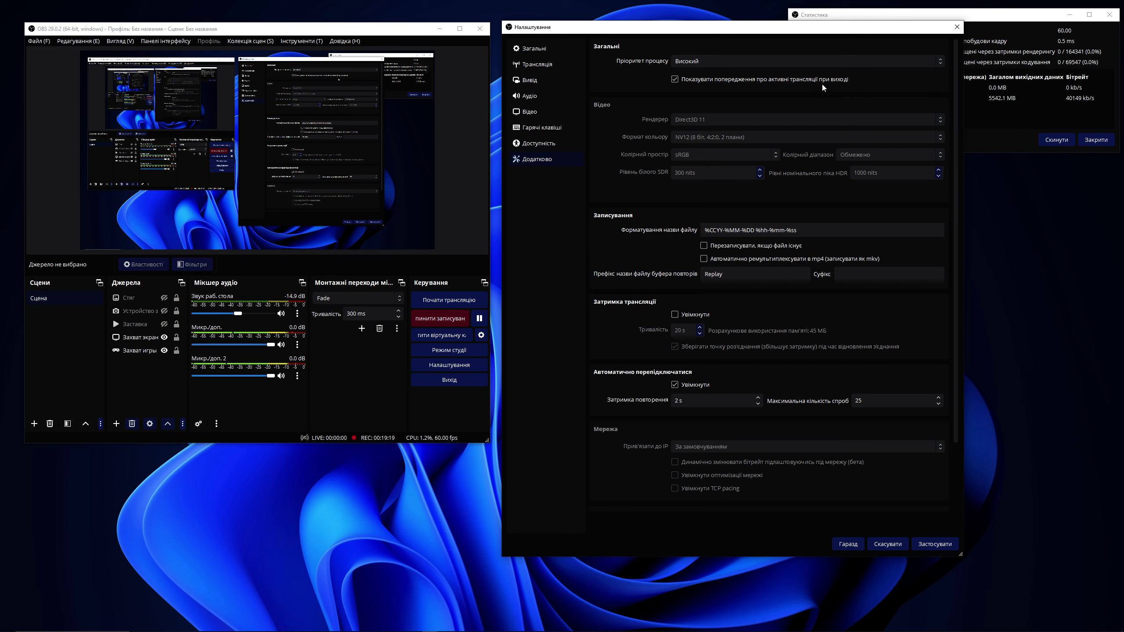
Step: Close the settings window without saving the changes
{"action": "left_click_drag", "start_coordinate": [867, 32], "coordinate": [784, 33]}
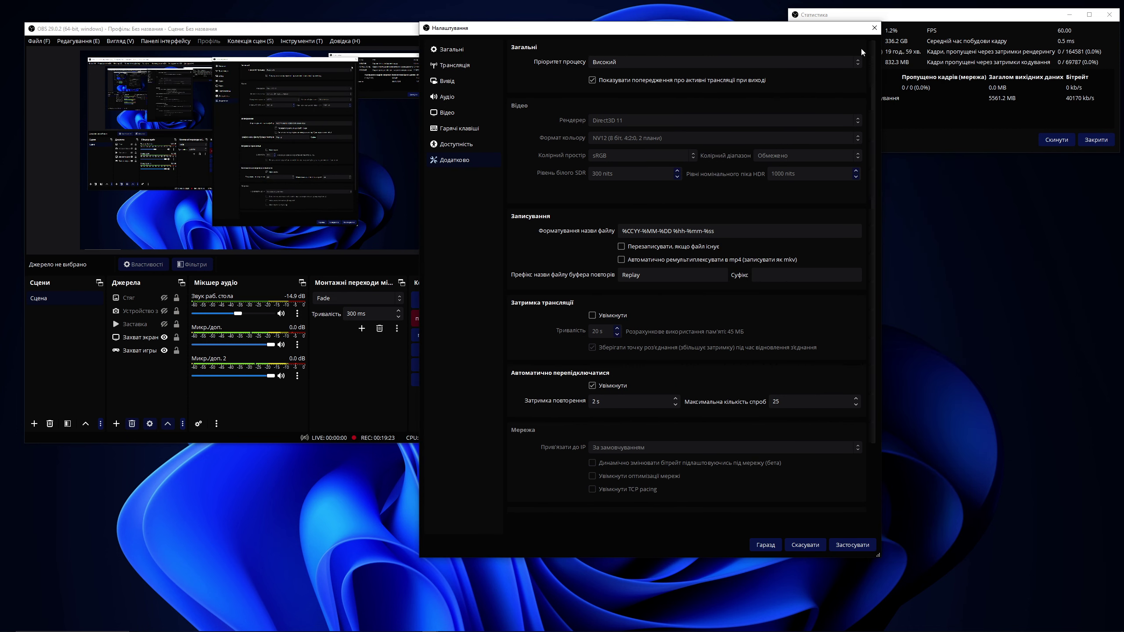
{"action": "left_click", "coordinate": [873, 30]}
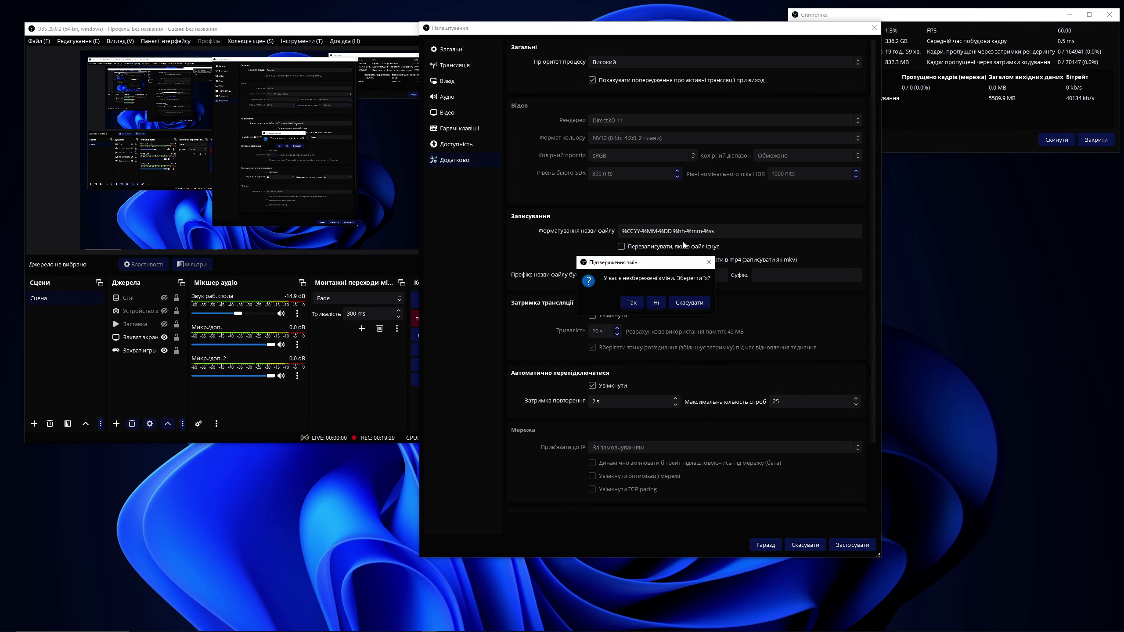
{"action": "left_click", "coordinate": [656, 302]}
Step: Switch to the Notepad list of problems beside OBS and highlight the line "отстаёт звук"
{"action": "left_click_drag", "start_coordinate": [349, 29], "coordinate": [604, 26]}
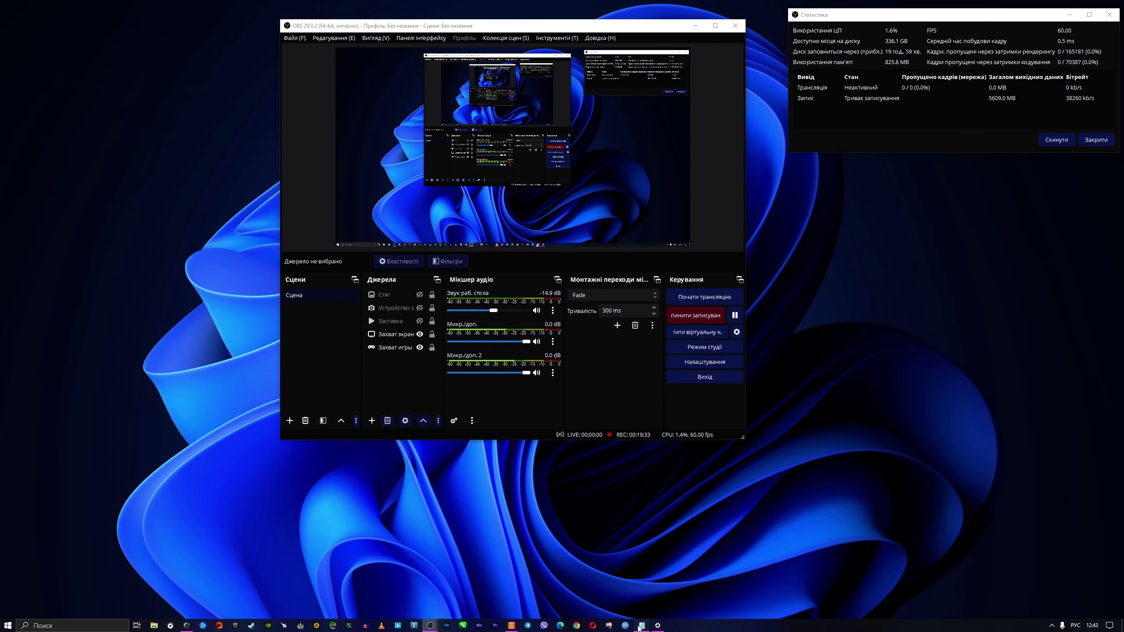
{"action": "left_click", "coordinate": [642, 625]}
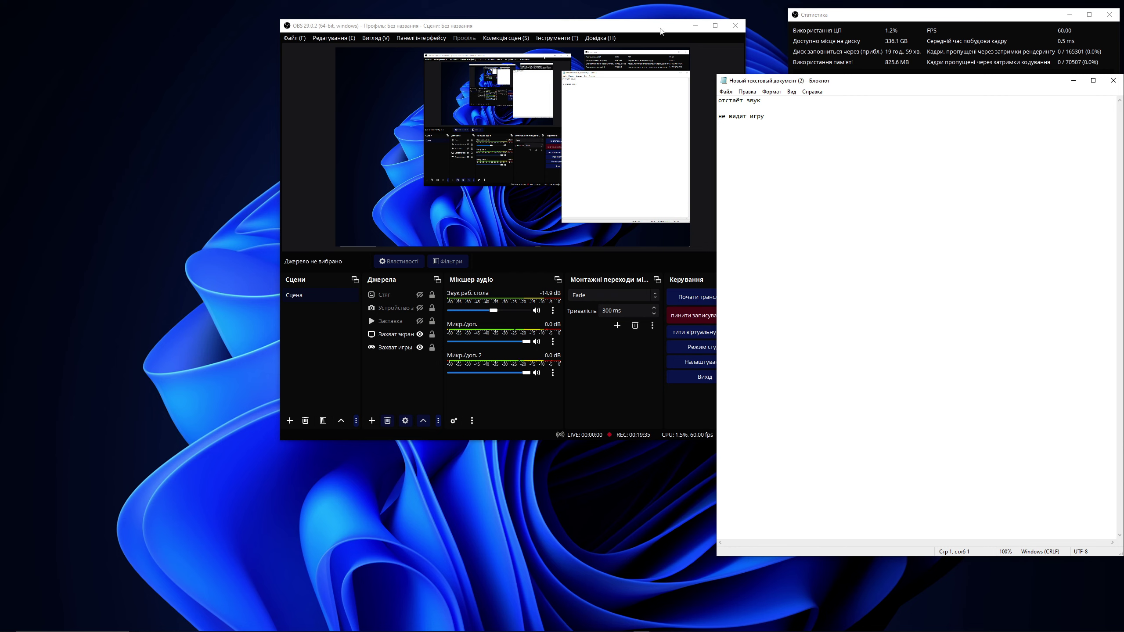
{"action": "left_click_drag", "start_coordinate": [660, 31], "coordinate": [533, 25]}
{"action": "left_click_drag", "start_coordinate": [761, 100], "coordinate": [717, 99]}
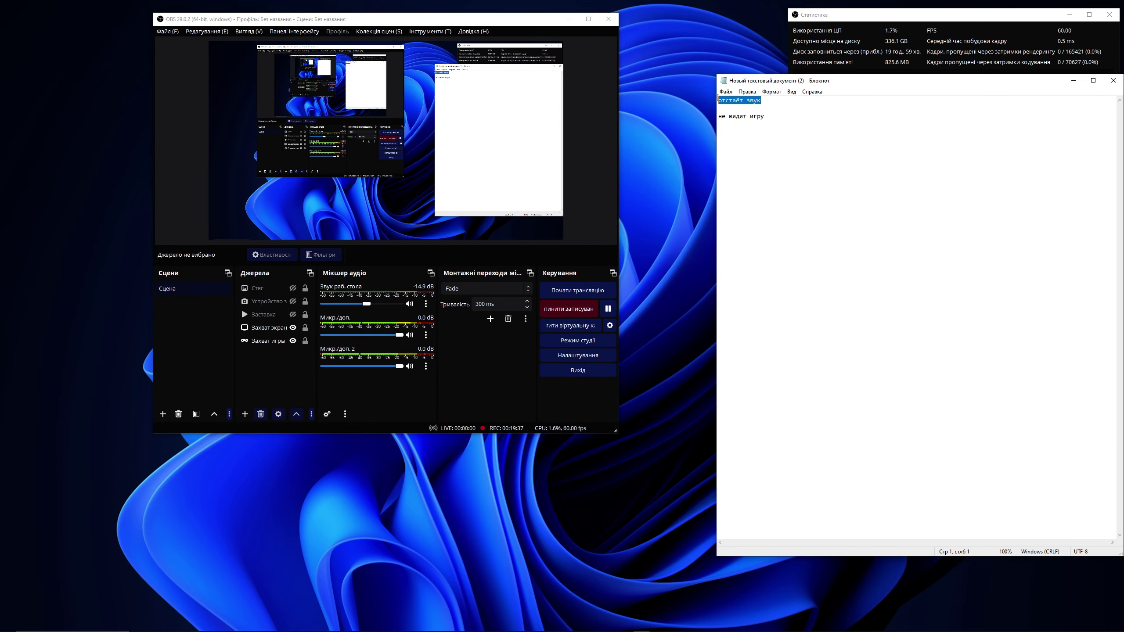
Step: Open the first microphone's properties from the audio mixer, examine the device timestamps option, and close the window unchanged
{"action": "left_click", "coordinate": [284, 256]}
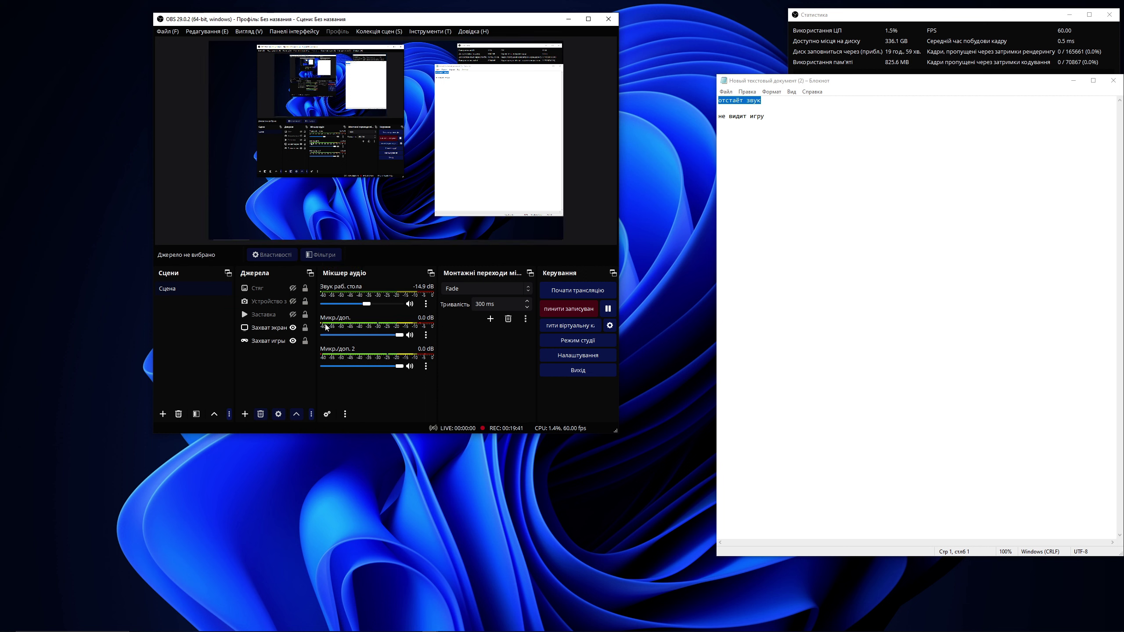
{"action": "left_click", "coordinate": [426, 336]}
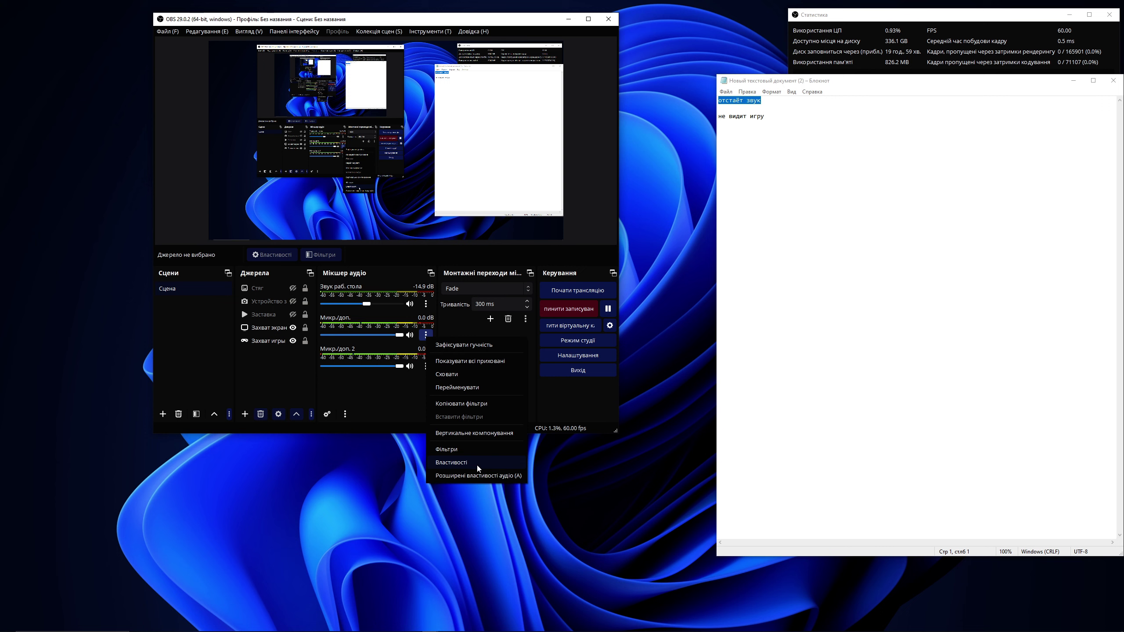
{"action": "left_click", "coordinate": [477, 464]}
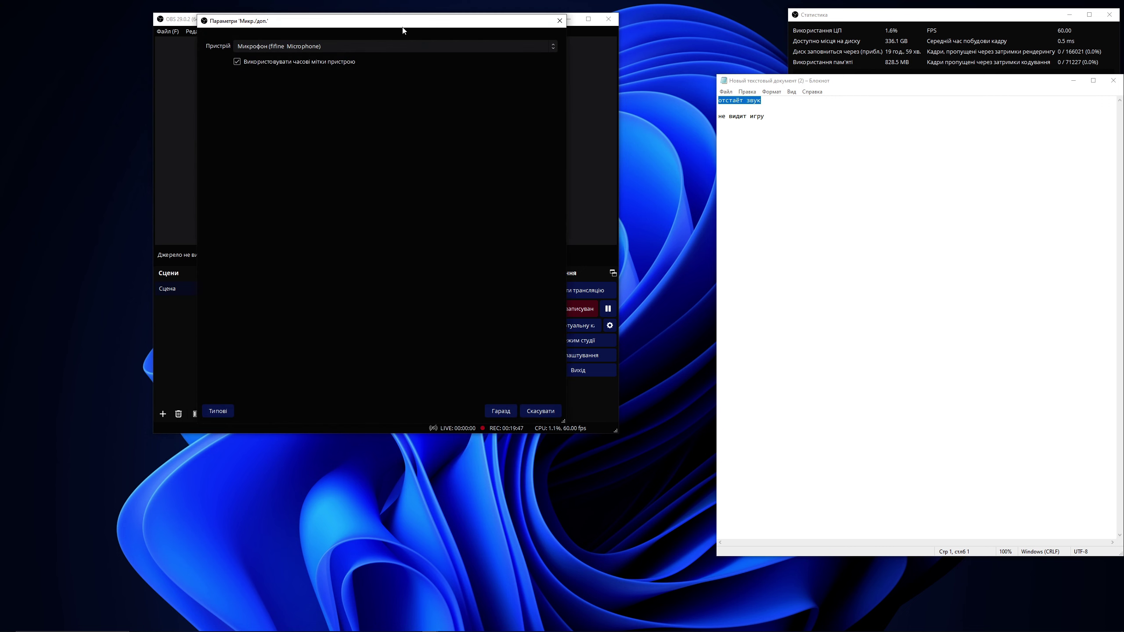
{"action": "left_click_drag", "start_coordinate": [417, 22], "coordinate": [339, 231]}
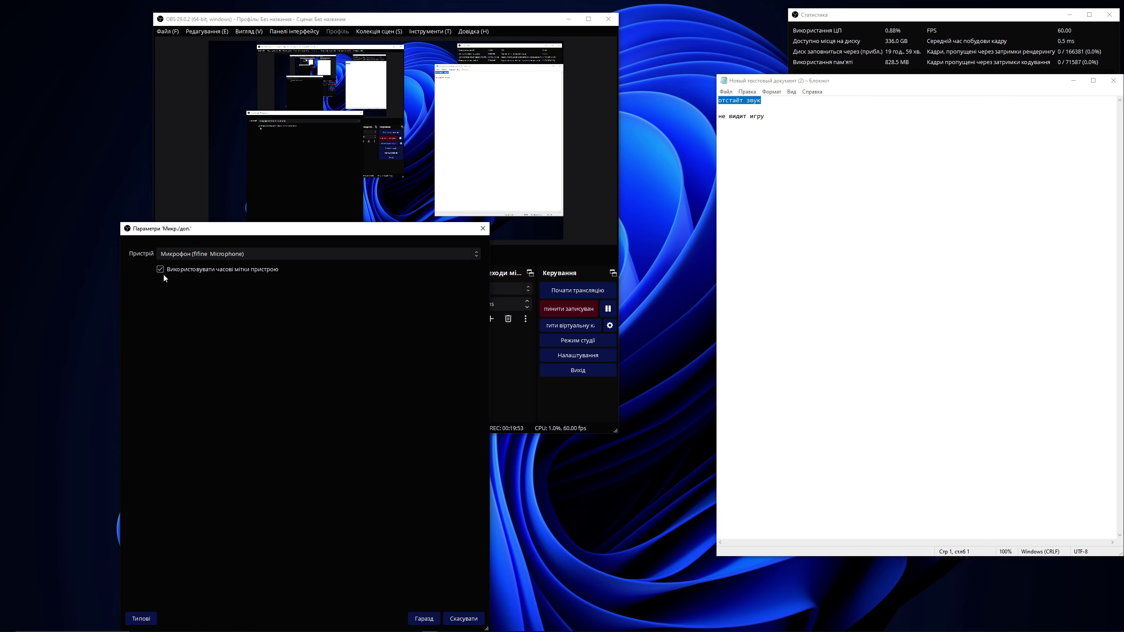
{"action": "left_click_drag", "start_coordinate": [279, 233], "coordinate": [194, 65]}
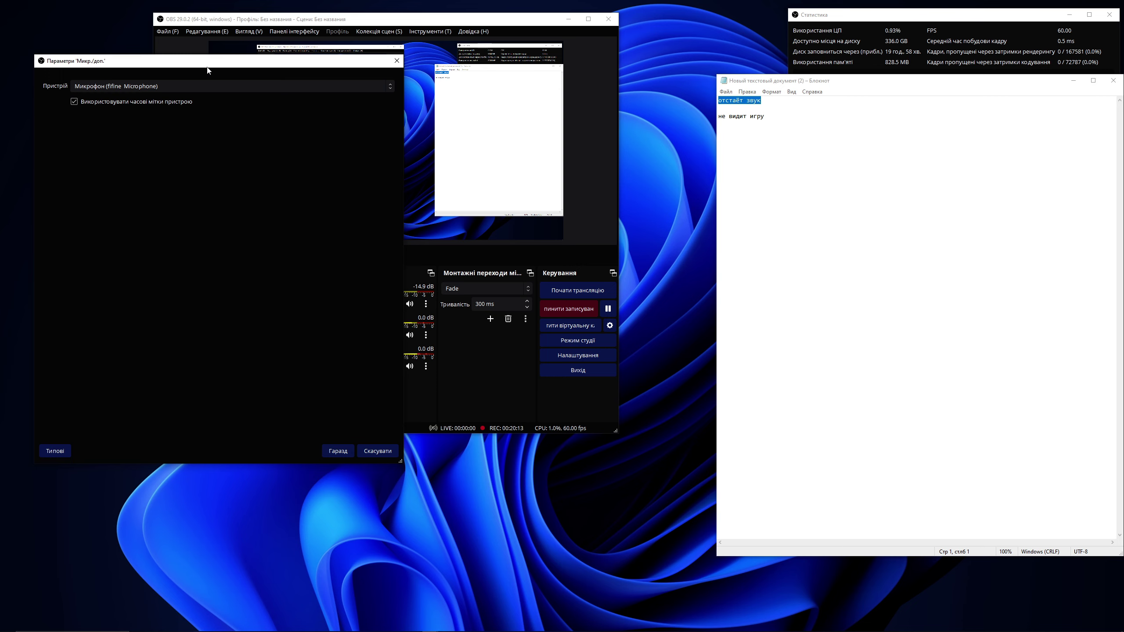
{"action": "left_click_drag", "start_coordinate": [221, 67], "coordinate": [282, 134]}
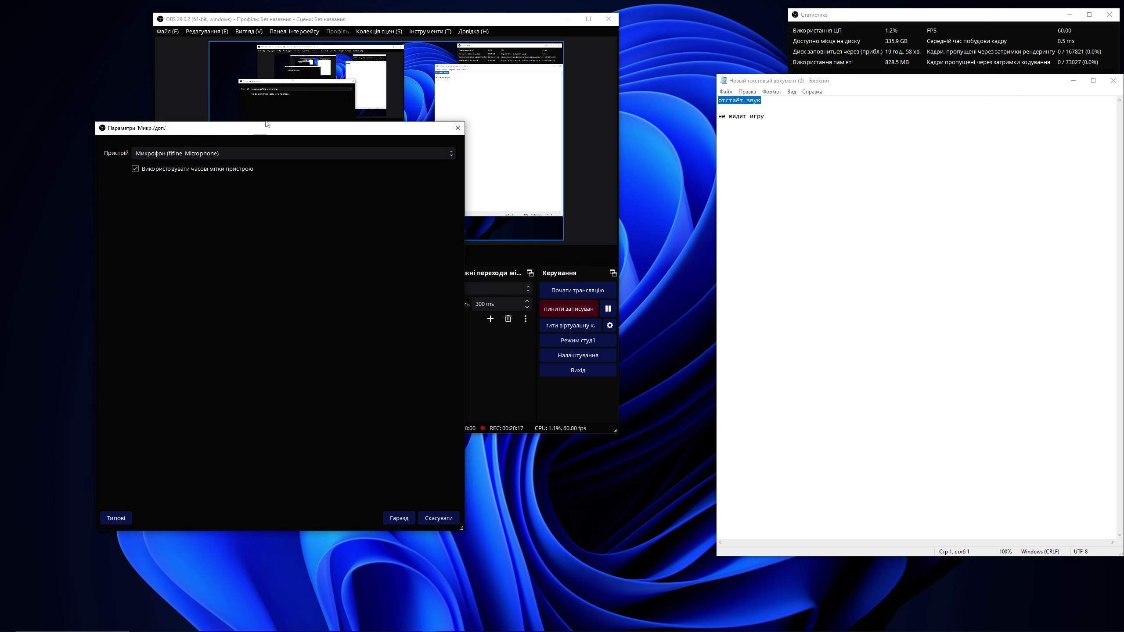
{"action": "left_click_drag", "start_coordinate": [256, 129], "coordinate": [198, 55]}
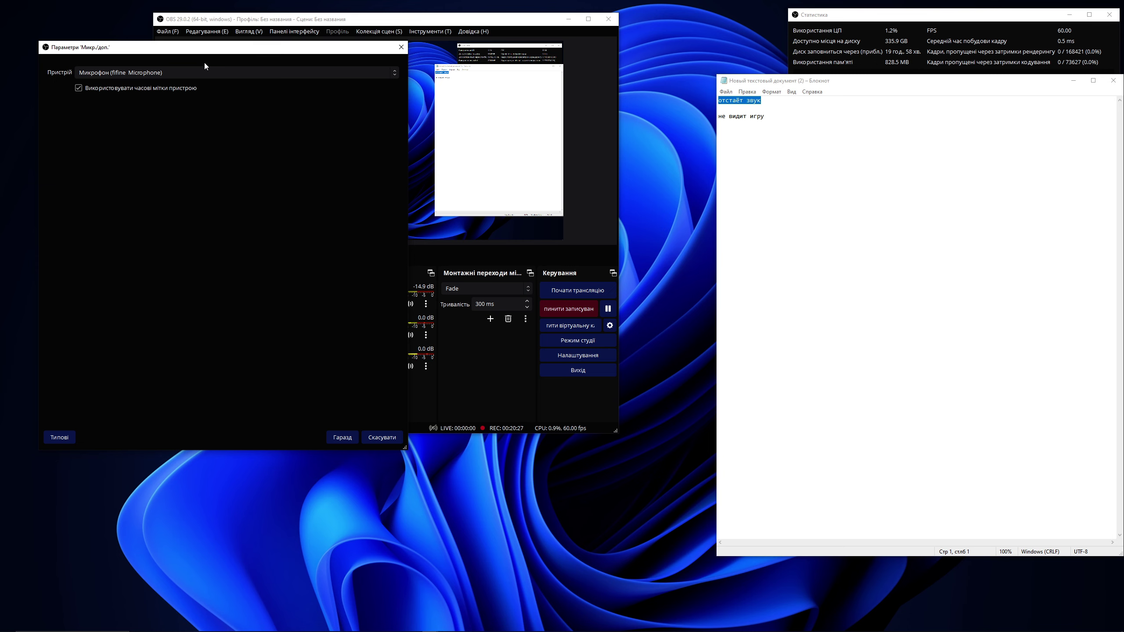
{"action": "left_click_drag", "start_coordinate": [238, 58], "coordinate": [375, 165]}
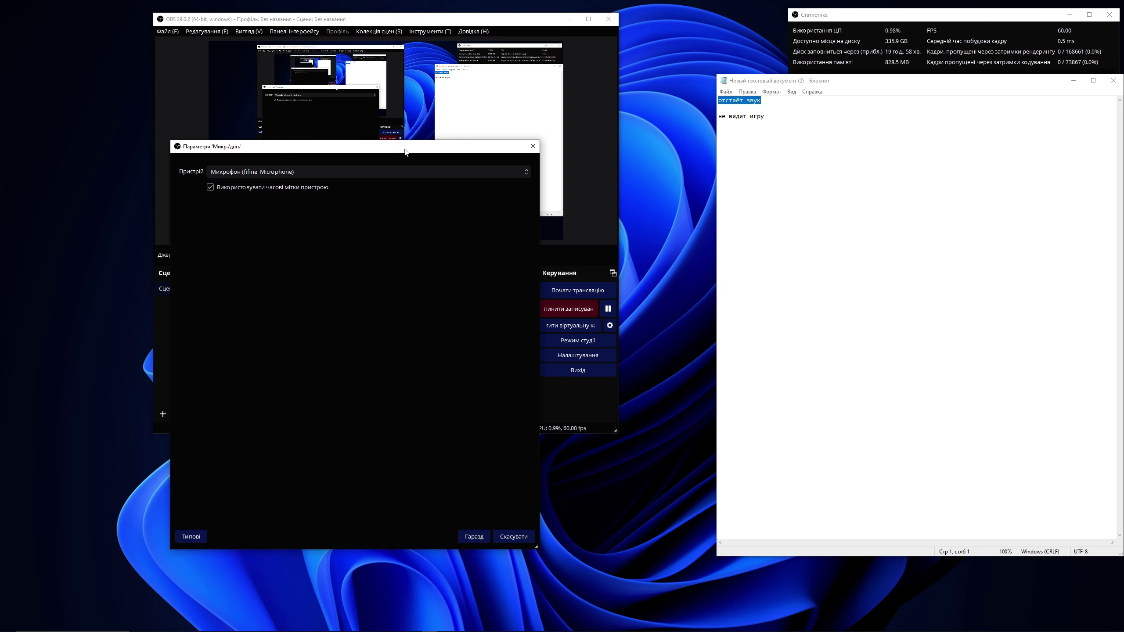
{"action": "left_click_drag", "start_coordinate": [402, 157], "coordinate": [243, 87]}
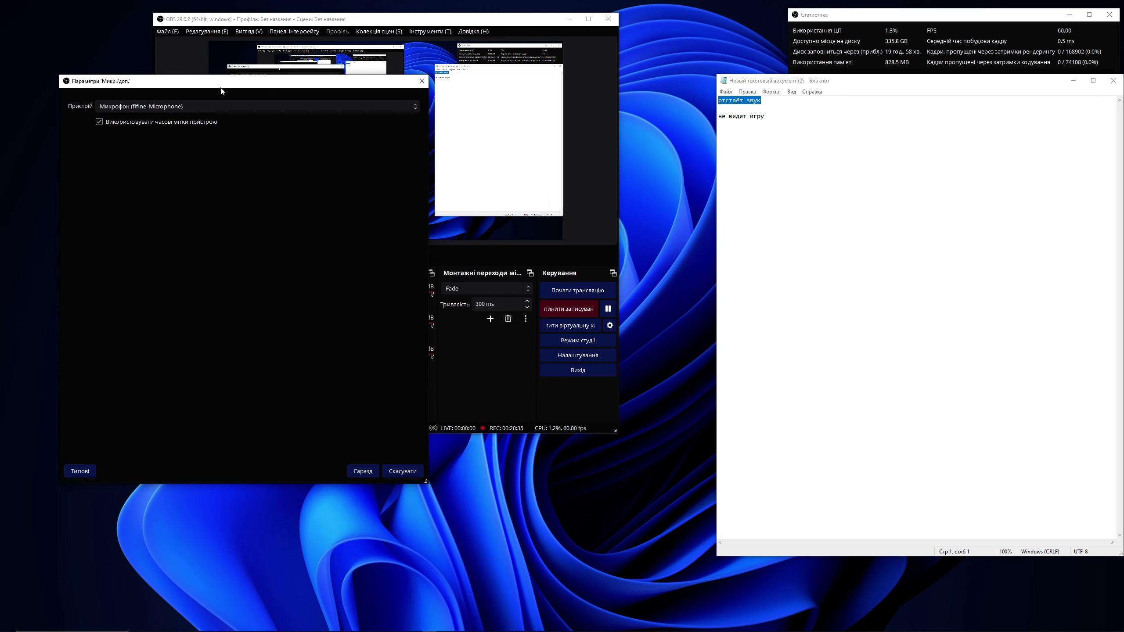
{"action": "left_click", "coordinate": [422, 81]}
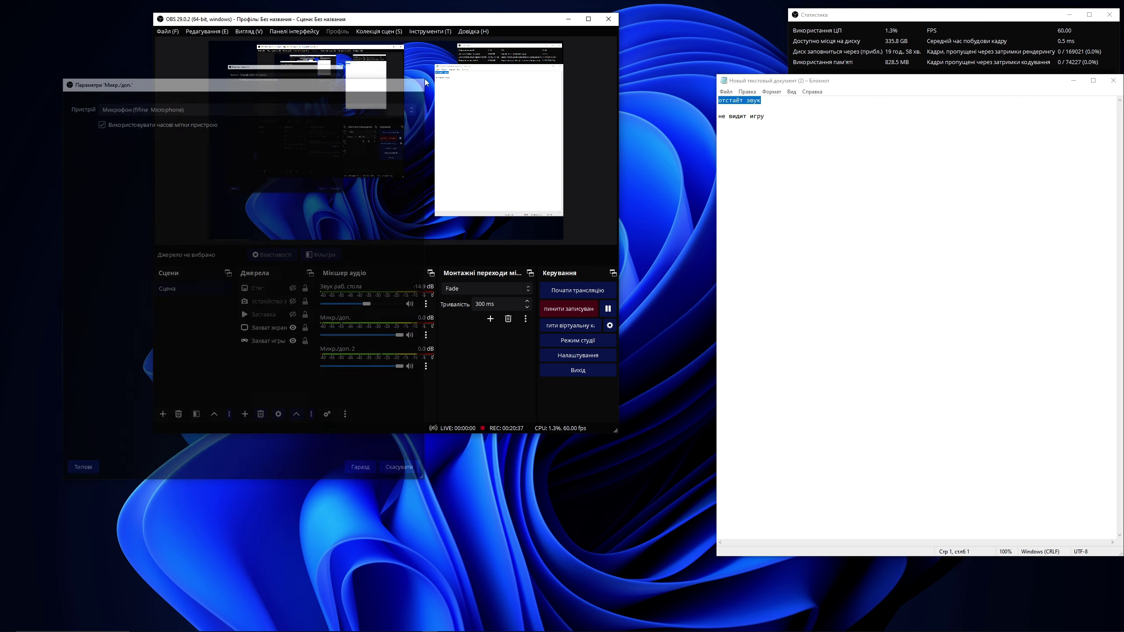
Step: Highlight the note line "не видит игру" in Notepad, then open MSI Afterburner and move its window clear of OBS
{"action": "left_click_drag", "start_coordinate": [774, 116], "coordinate": [719, 116]}
{"action": "left_click_drag", "start_coordinate": [878, 81], "coordinate": [828, 62]}
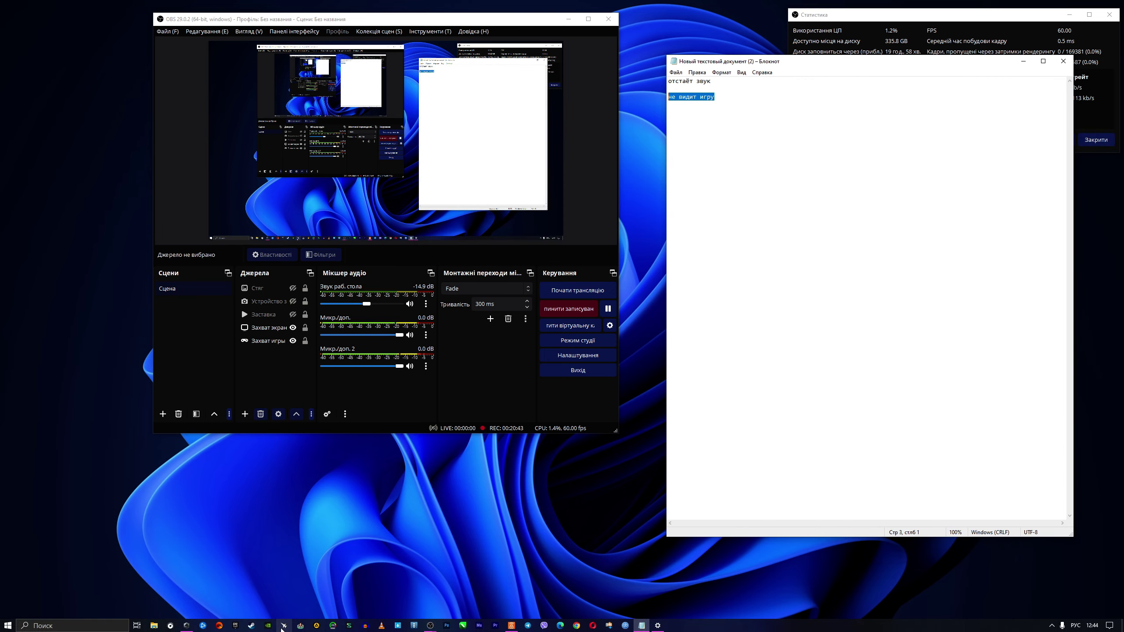
{"action": "left_click", "coordinate": [283, 626]}
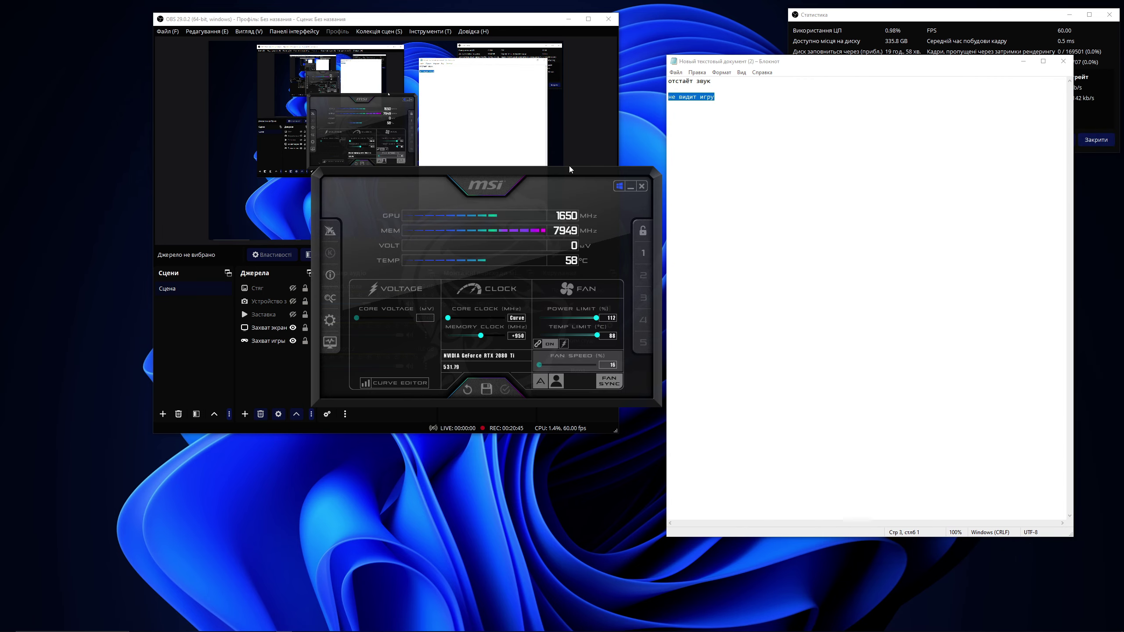
{"action": "left_click_drag", "start_coordinate": [564, 171], "coordinate": [295, 86]}
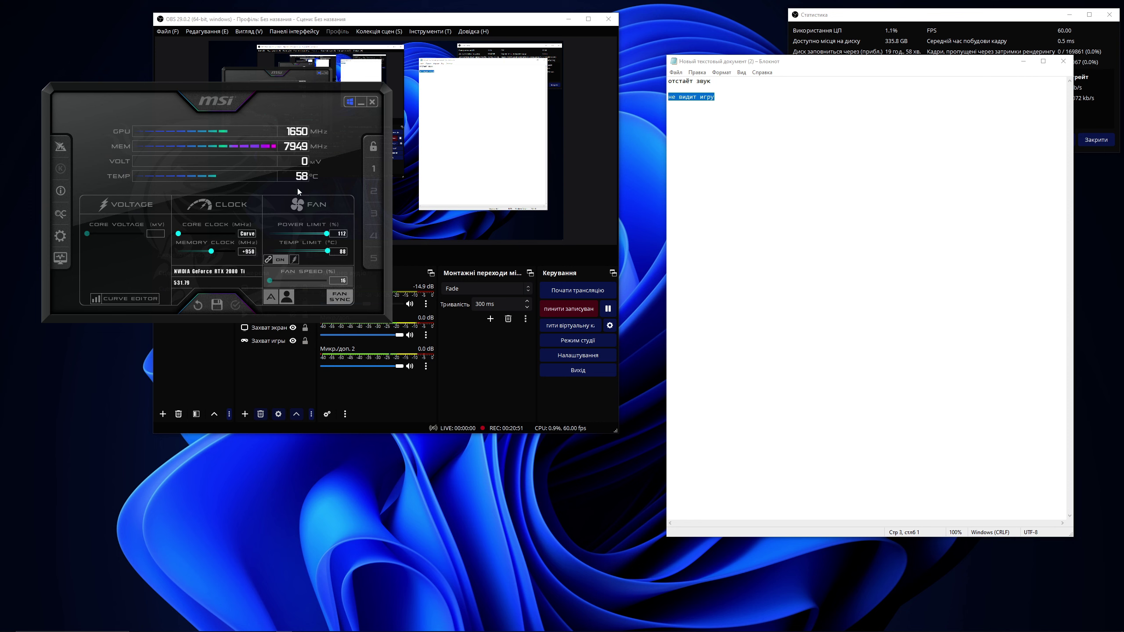
{"action": "left_click_drag", "start_coordinate": [299, 84], "coordinate": [887, 116]}
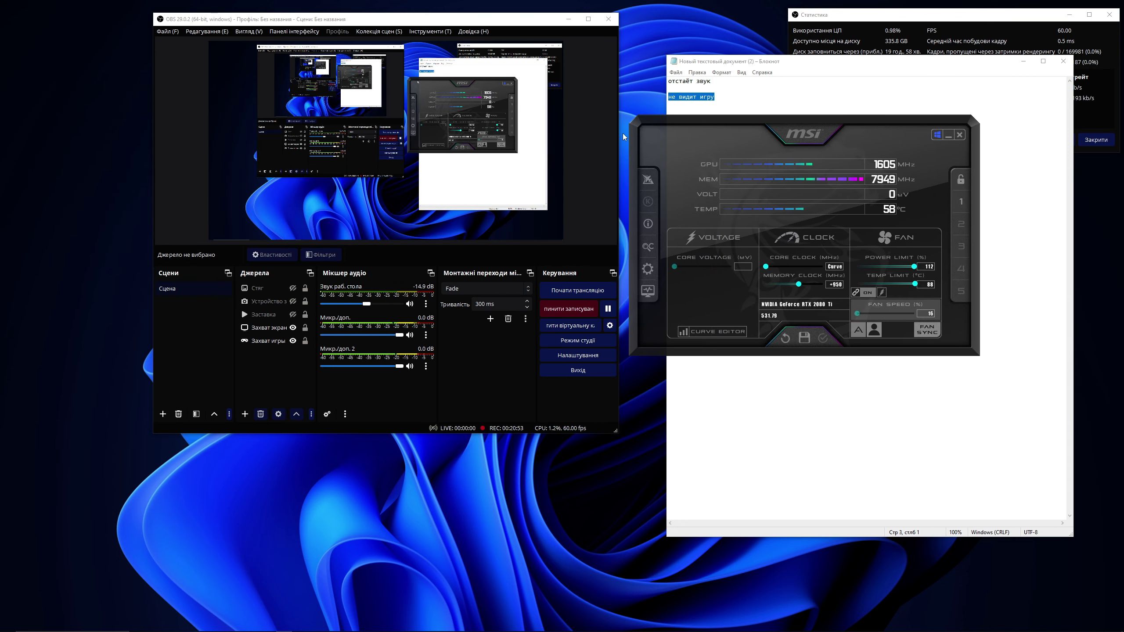
Step: Arrange the OBS and MSI Afterburner windows side by side so both are fully in view
{"action": "left_click_drag", "start_coordinate": [398, 19], "coordinate": [271, 25]}
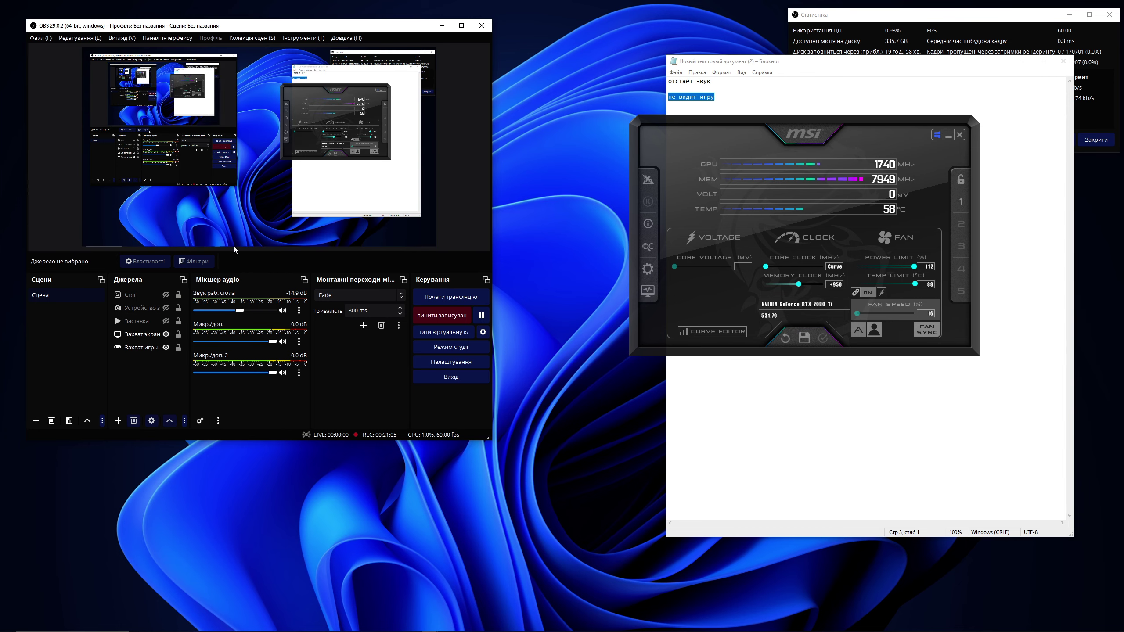
{"action": "left_click_drag", "start_coordinate": [838, 120], "coordinate": [724, 110]}
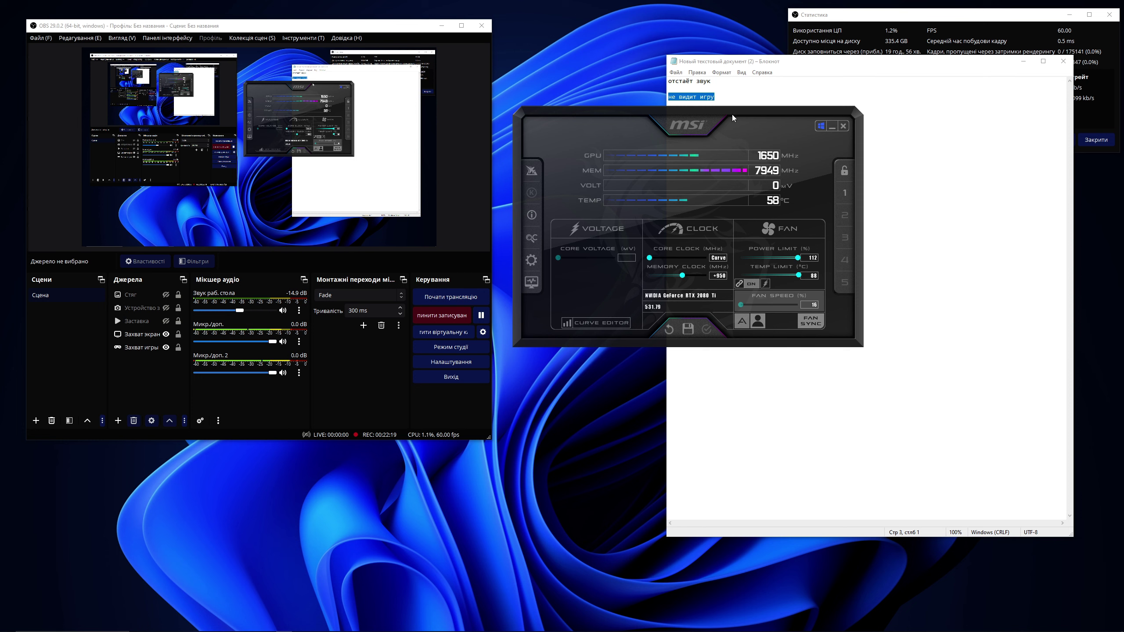
{"action": "left_click_drag", "start_coordinate": [725, 107], "coordinate": [713, 20]}
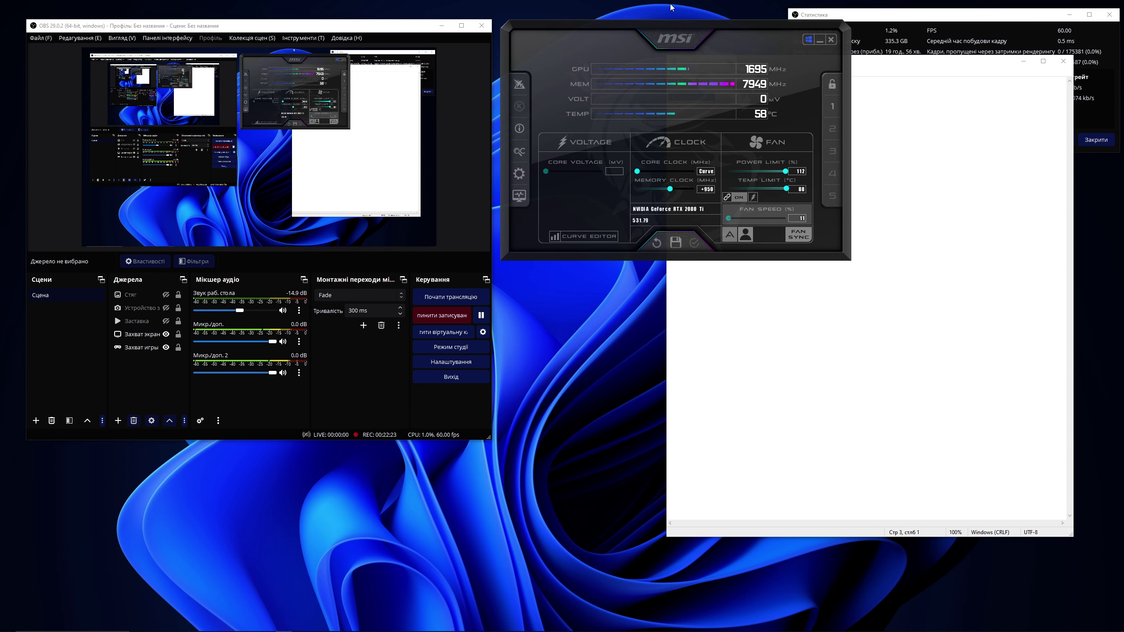
{"action": "left_click_drag", "start_coordinate": [372, 28], "coordinate": [372, 29]}
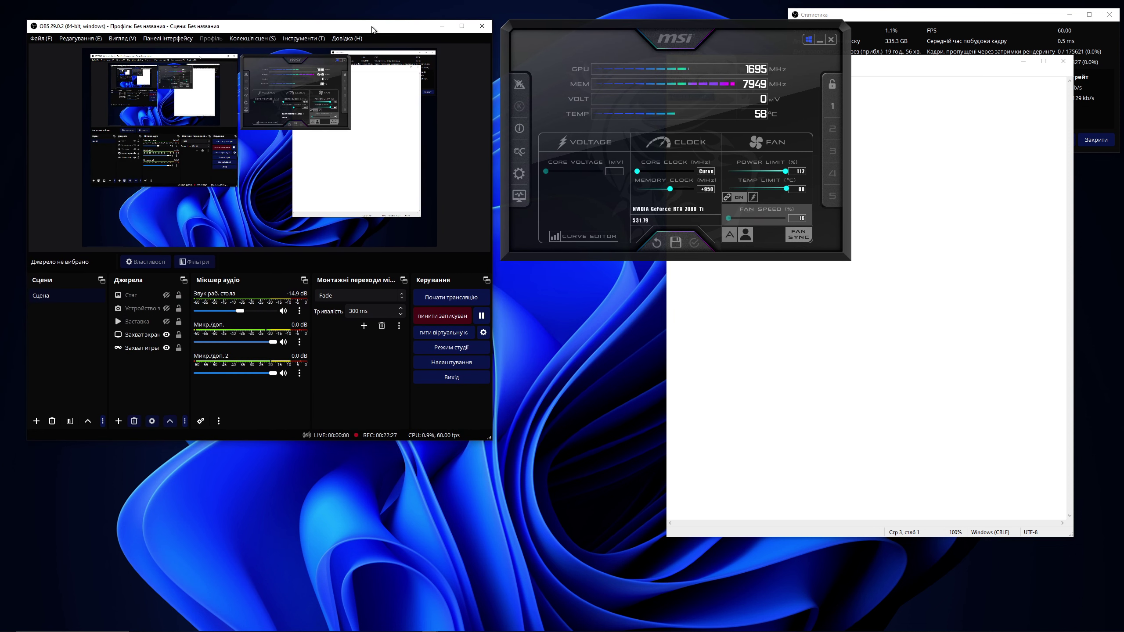